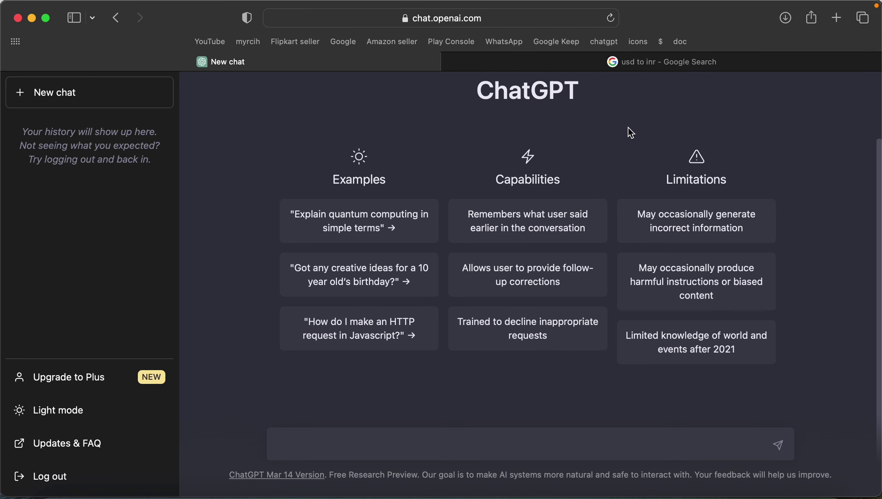
# Submit the example prompt "Explain quantum computing in simple terms" in a new chat.
pyautogui.scroll(2, 630, 133)
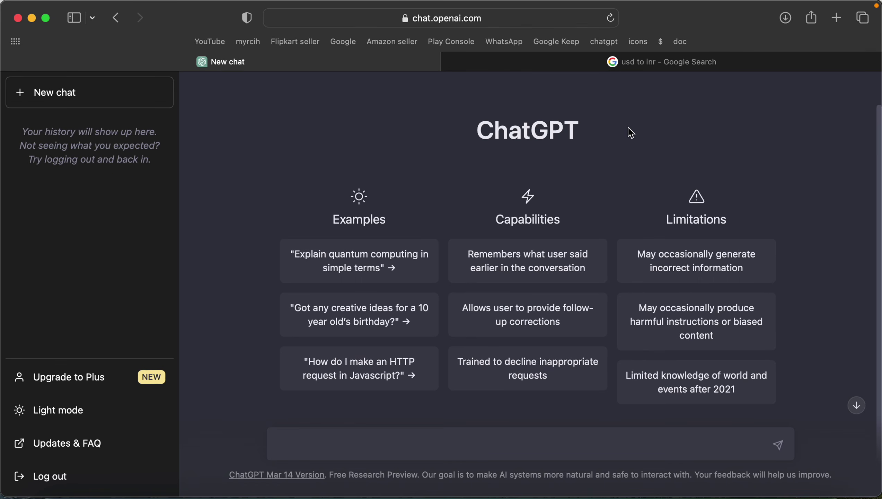
pyautogui.scroll(-2, 631, 132)
pyautogui.scroll(2, 631, 132)
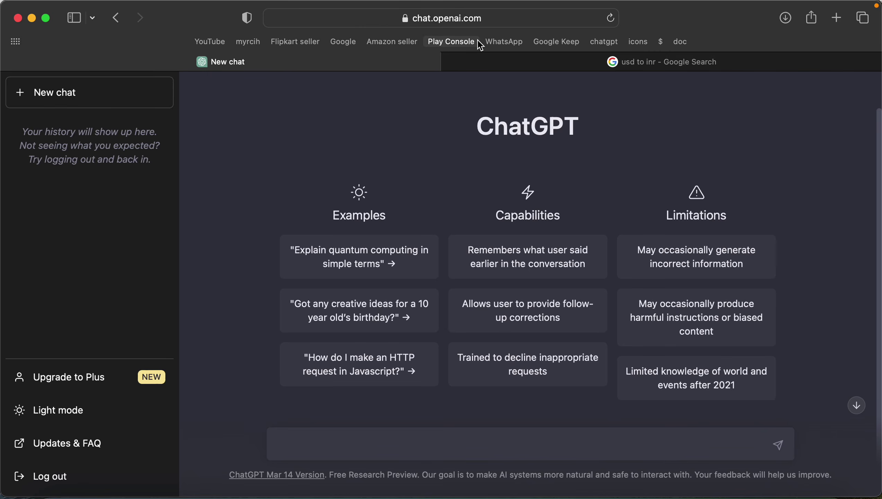
pyautogui.click(518, 27)
pyautogui.click(685, 118)
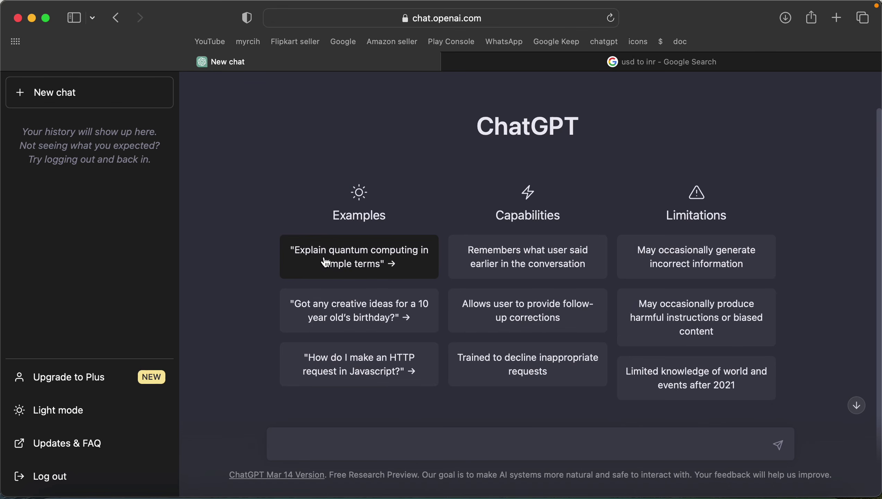
pyautogui.click(334, 267)
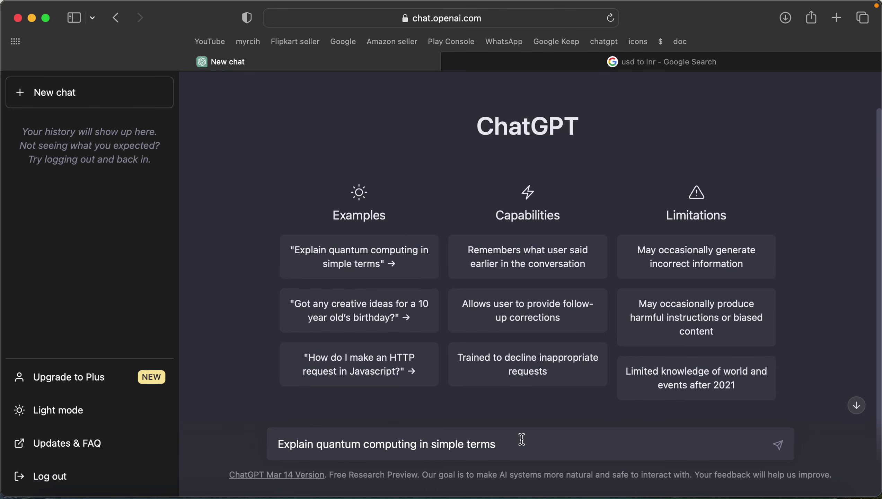
pyautogui.press('Return')
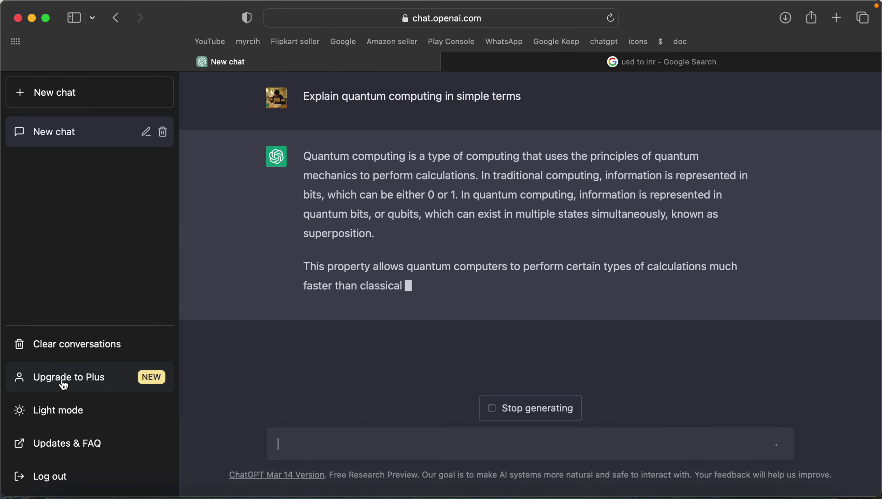
# Open the Upgrade to Plus plan comparison and examine the features listed for the Free Plan.
pyautogui.click(92, 385)
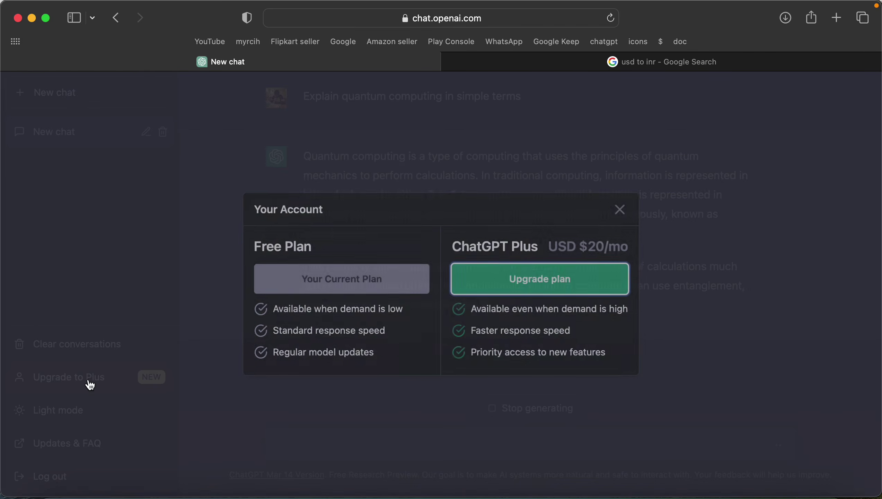
pyautogui.moveTo(331, 238); pyautogui.dragTo(272, 233)
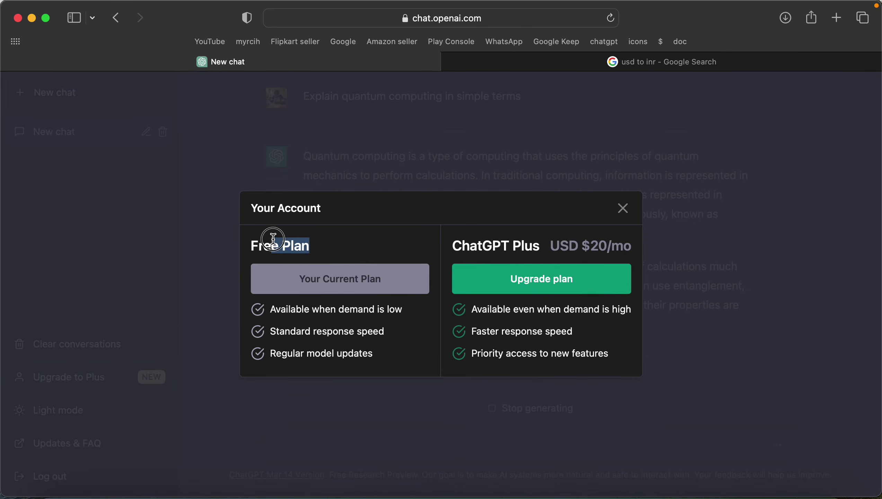
pyautogui.moveTo(401, 307); pyautogui.dragTo(290, 329)
pyautogui.click(393, 322)
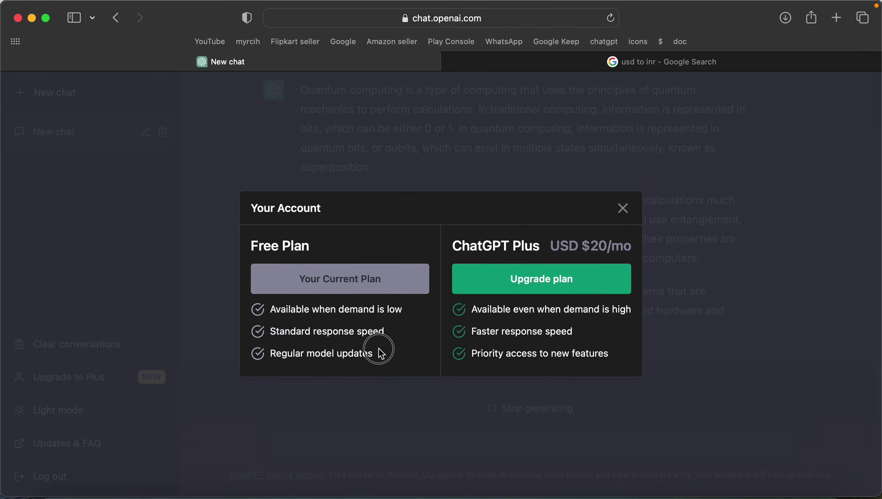
pyautogui.moveTo(379, 348); pyautogui.dragTo(252, 353)
pyautogui.click(323, 303)
pyautogui.moveTo(302, 265); pyautogui.dragTo(411, 279)
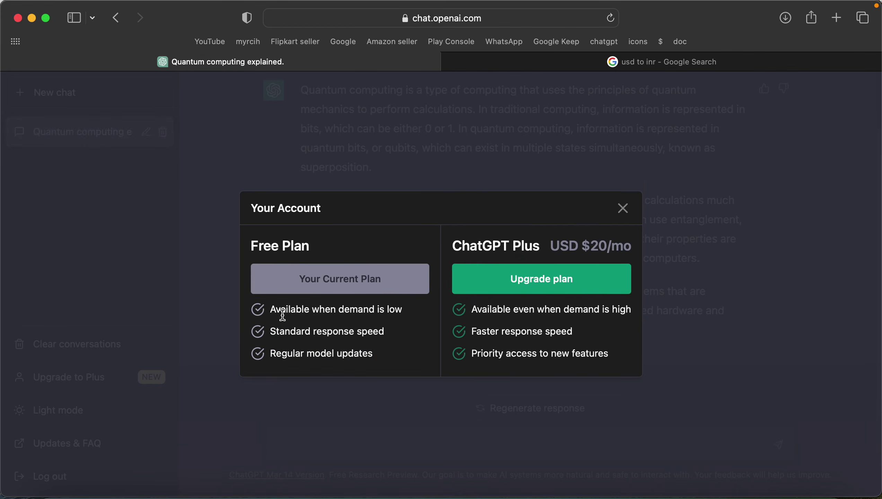
pyautogui.moveTo(271, 309); pyautogui.dragTo(292, 315)
pyautogui.click(415, 315)
pyautogui.tripleClick(291, 314)
# Examine the availability, response speed and new-feature access benefits listed for ChatGPT Plus.
pyautogui.moveTo(577, 339); pyautogui.dragTo(507, 333)
pyautogui.click(609, 348)
pyautogui.moveTo(609, 347); pyautogui.dragTo(472, 357)
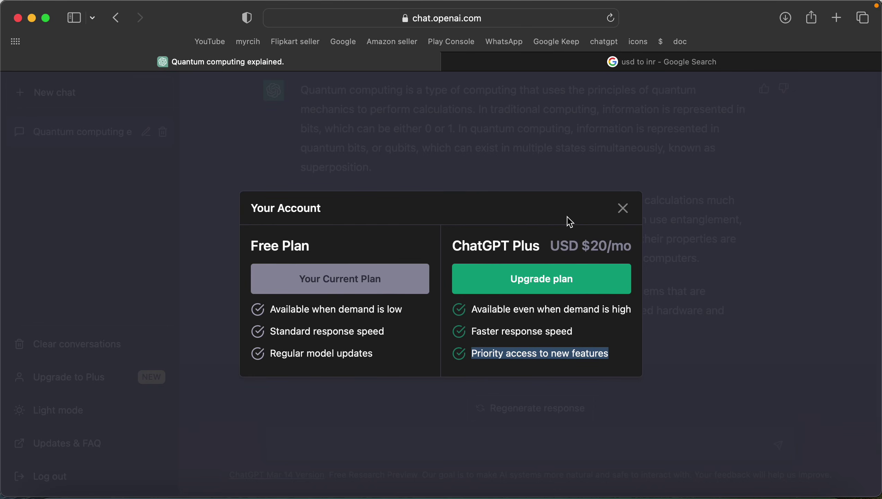
pyautogui.click(534, 316)
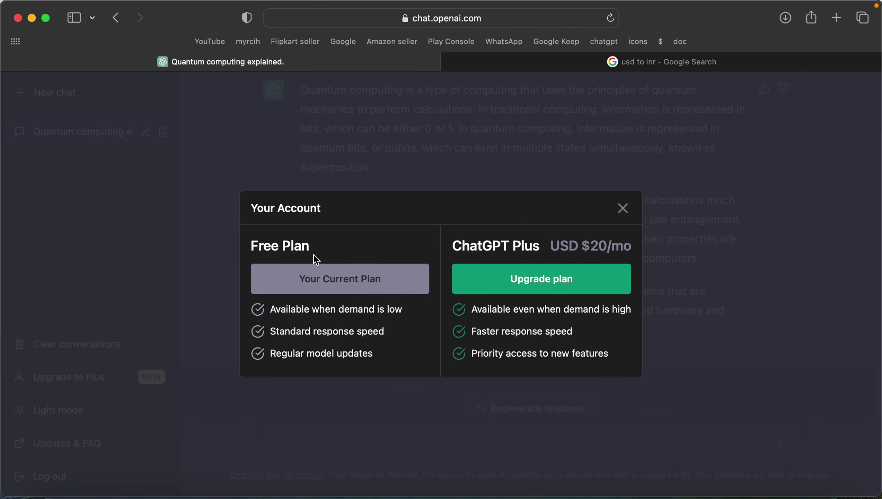
pyautogui.click(491, 314)
pyautogui.moveTo(490, 313); pyautogui.dragTo(647, 309)
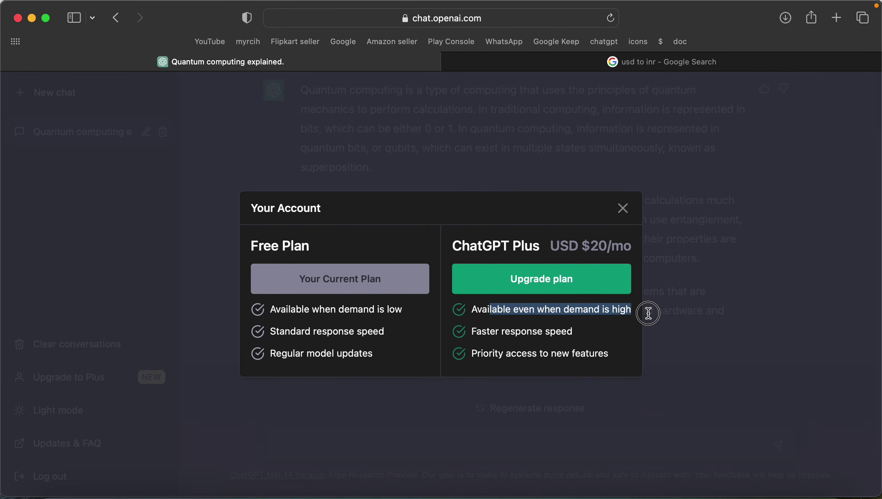
pyautogui.click(588, 326)
pyautogui.moveTo(585, 337); pyautogui.dragTo(473, 331)
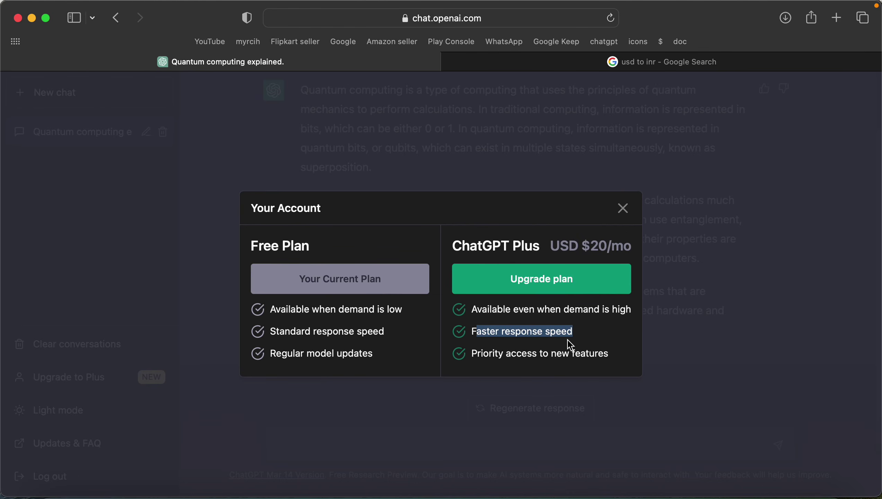
pyautogui.click(619, 354)
pyautogui.moveTo(619, 358); pyautogui.dragTo(479, 360)
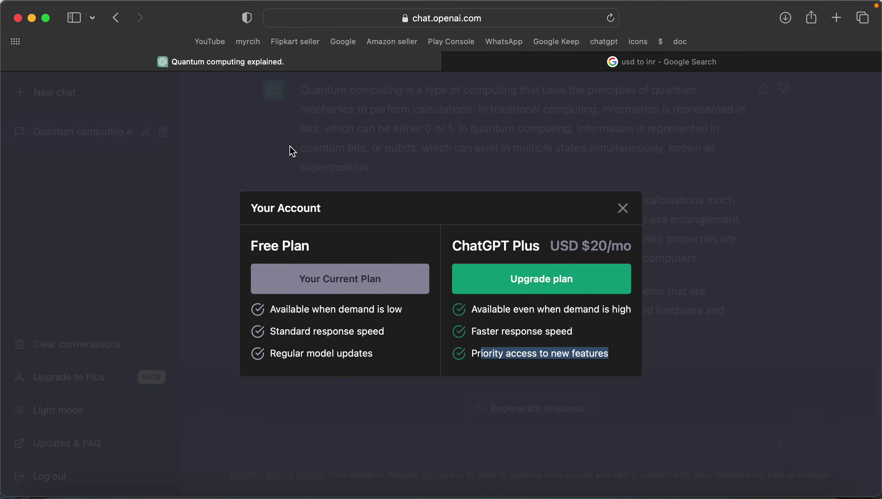
pyautogui.click(550, 344)
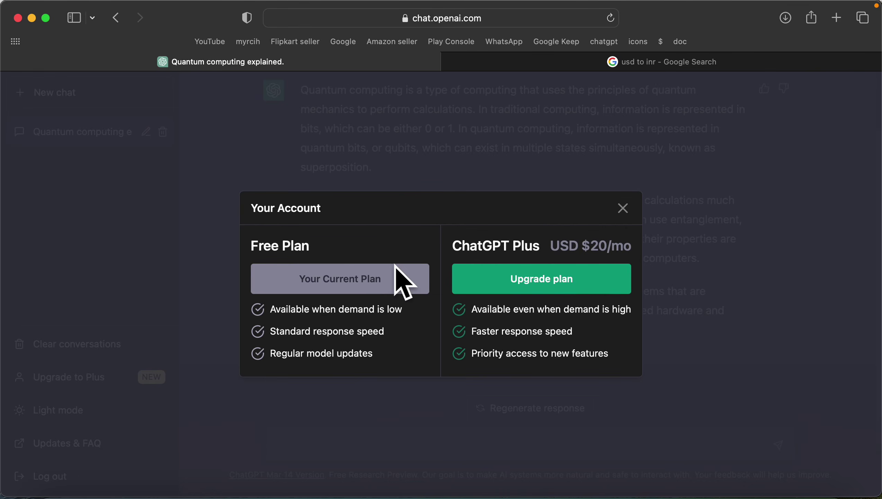
# Compare the ChatGPT Plus price and benefits with the Free Plan and start the plan upgrade to reach checkout.
pyautogui.moveTo(461, 245); pyautogui.dragTo(630, 252)
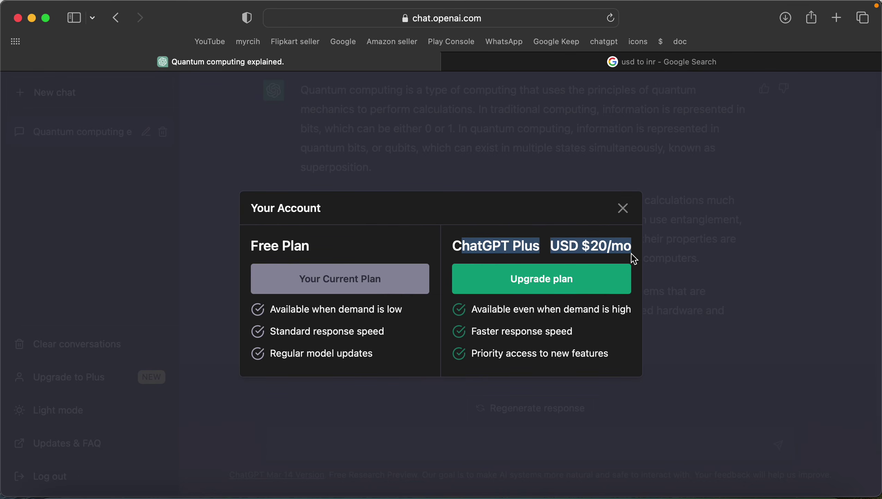
pyautogui.click(499, 259)
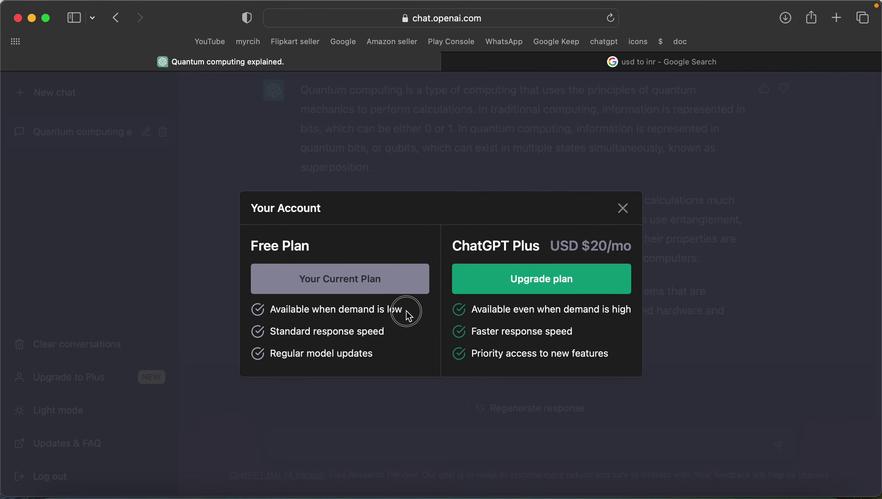
pyautogui.moveTo(405, 310); pyautogui.dragTo(268, 309)
pyautogui.moveTo(470, 310); pyautogui.dragTo(642, 309)
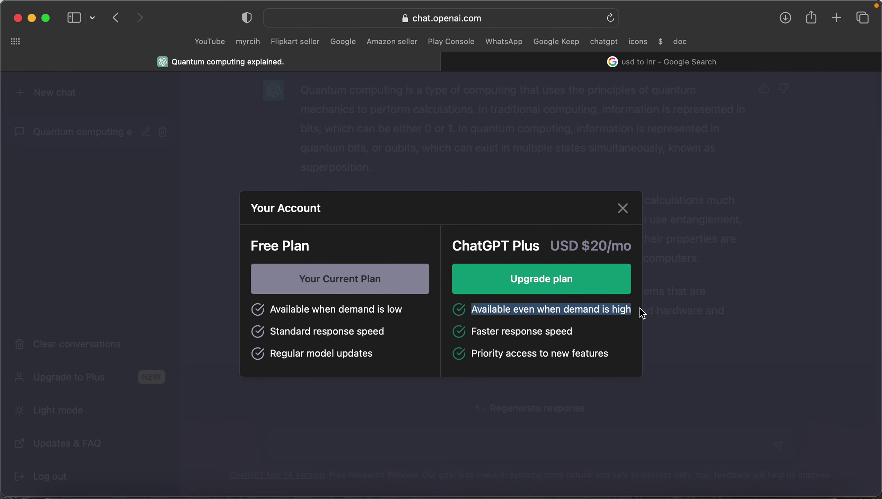
pyautogui.click(507, 317)
pyautogui.moveTo(584, 336); pyautogui.dragTo(473, 334)
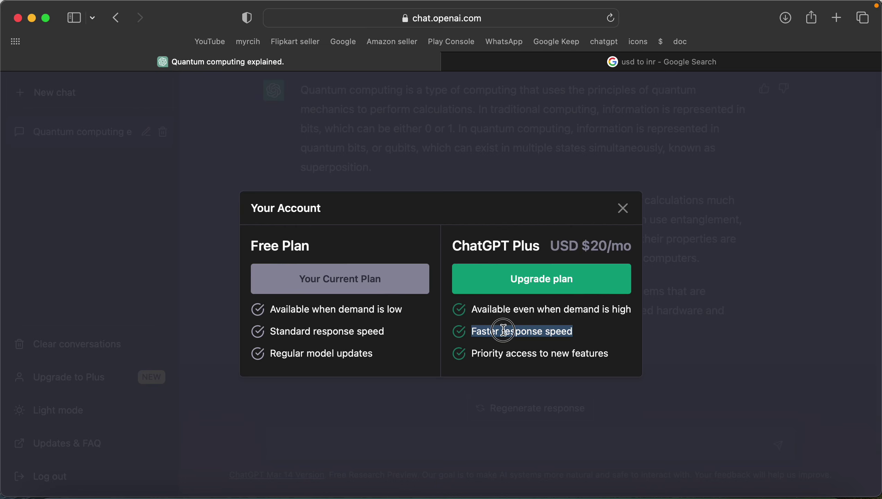
pyautogui.tripleClick(521, 359)
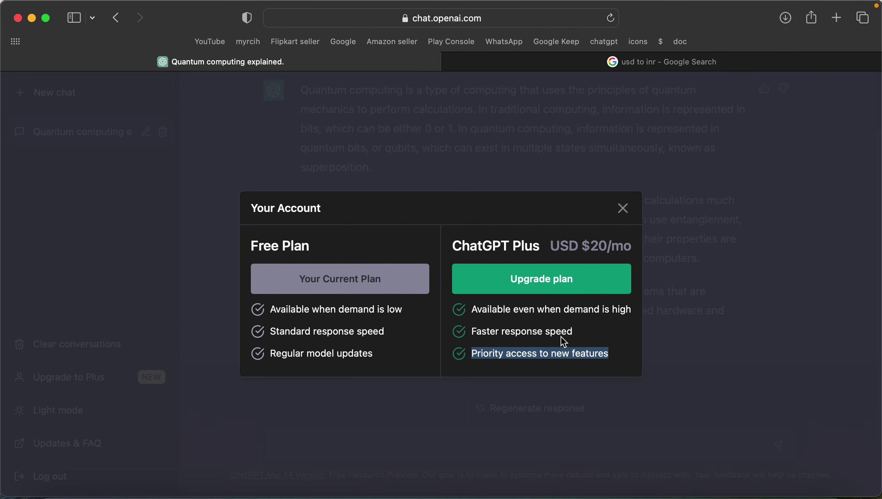
pyautogui.click(531, 341)
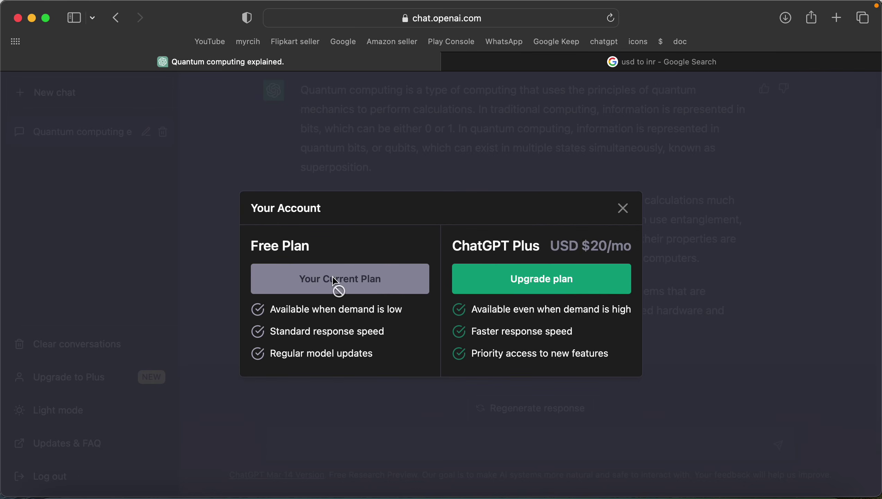
pyautogui.click(539, 285)
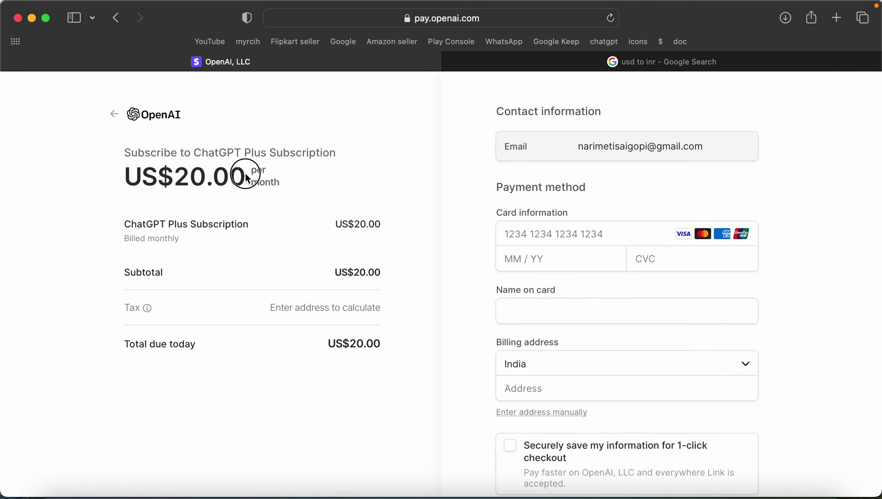
# Check the conversion of 20 US dollars to Indian rupees in the open Google Search page and return to the checkout.
pyautogui.click(628, 57)
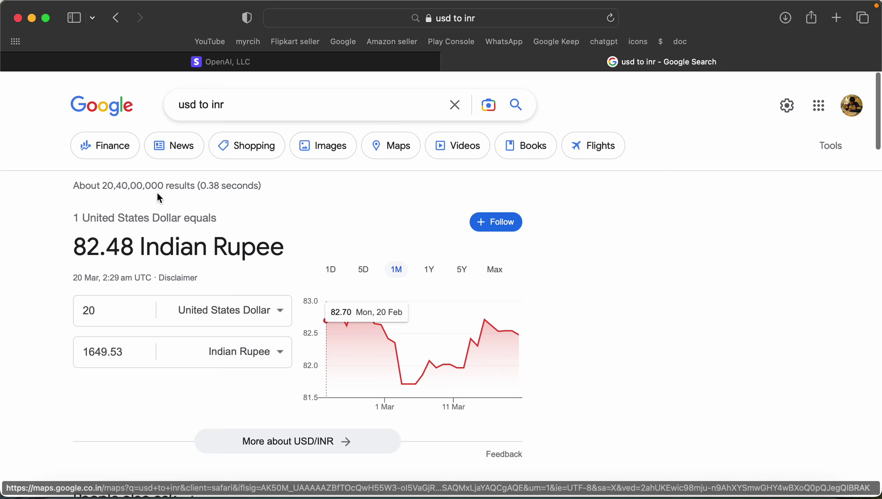
pyautogui.click(112, 313)
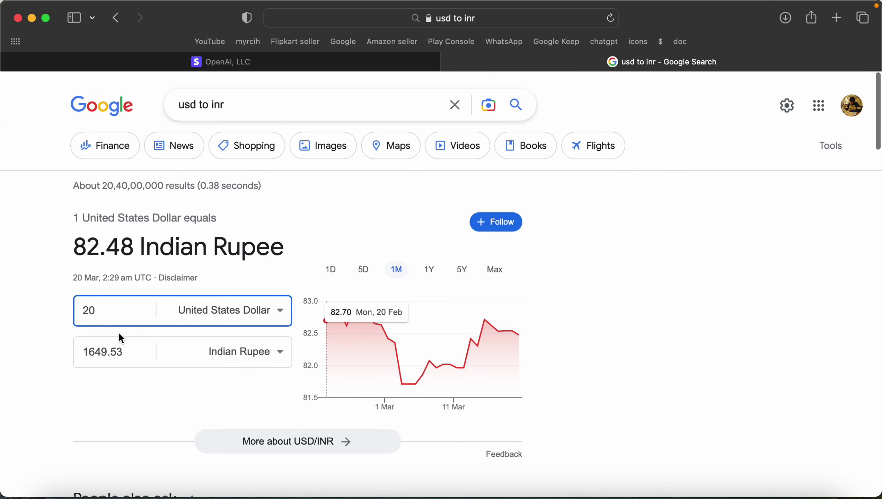
pyautogui.moveTo(128, 348); pyautogui.dragTo(79, 350)
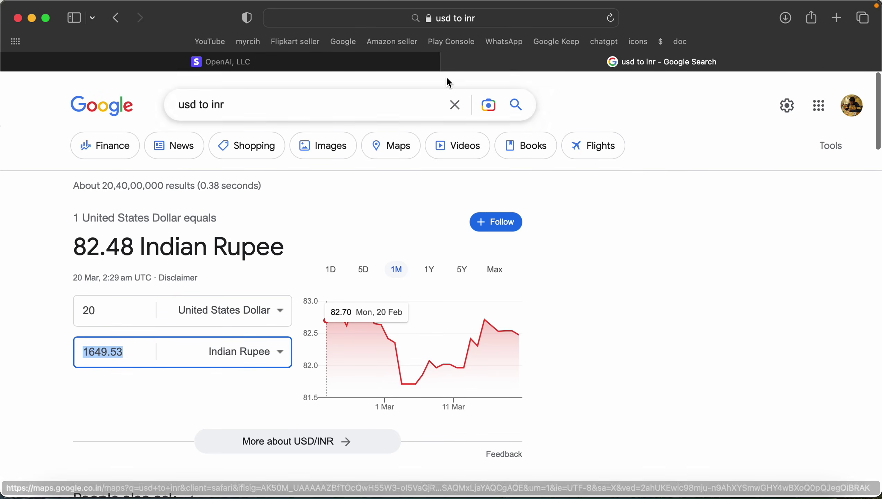
pyautogui.click(329, 62)
# Review the ChatGPT Plus checkout form and mark the purchase as made by a business.
pyautogui.scroll(-5, 379, 209)
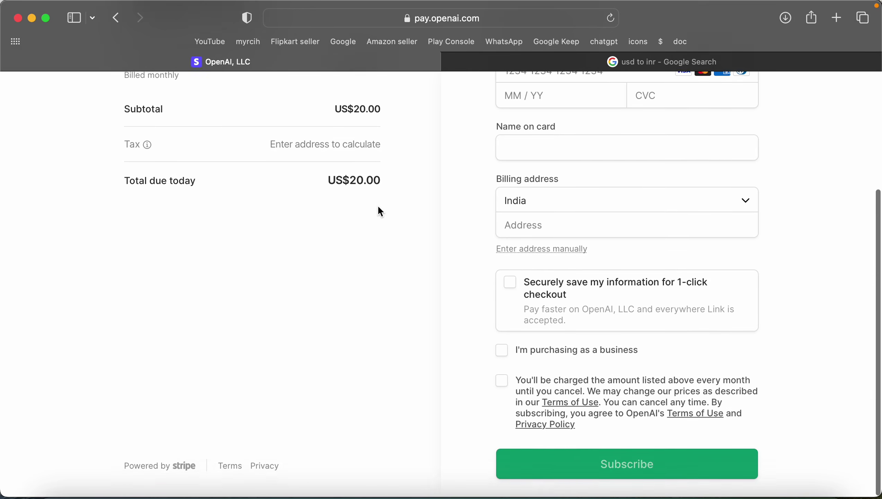
pyautogui.scroll(5, 379, 208)
pyautogui.scroll(-5, 379, 209)
pyautogui.scroll(5, 378, 209)
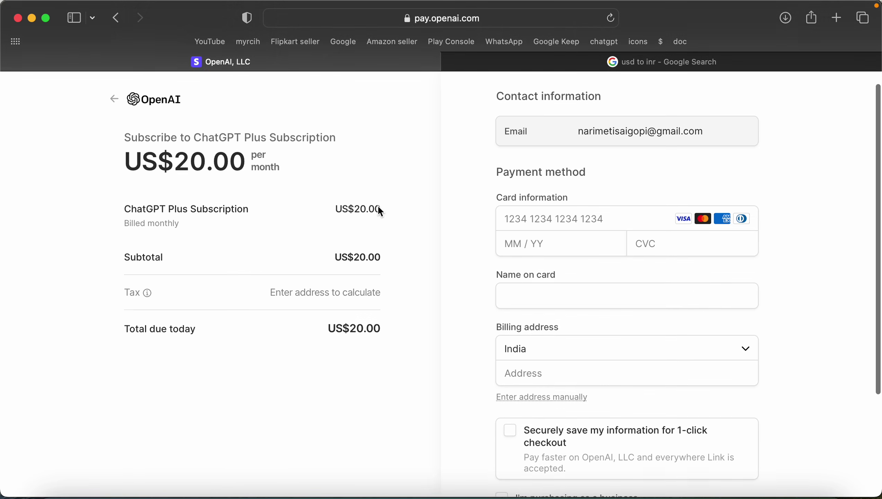
pyautogui.scroll(-5, 379, 208)
pyautogui.scroll(4, 379, 209)
pyautogui.scroll(-2, 379, 208)
pyautogui.scroll(-2, 380, 211)
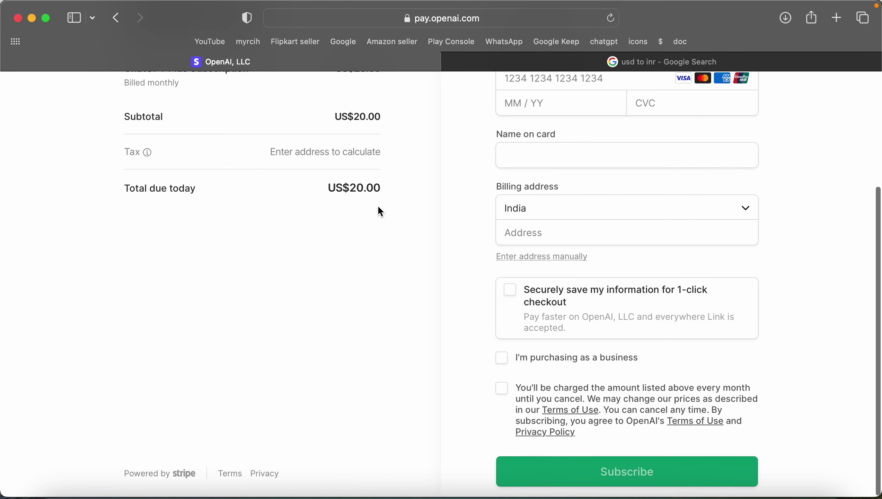
pyautogui.click(504, 367)
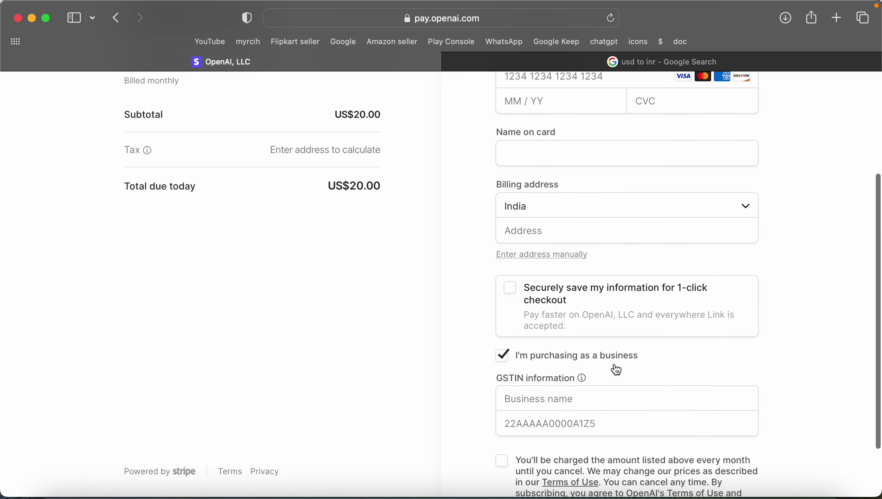
pyautogui.scroll(-3, 613, 365)
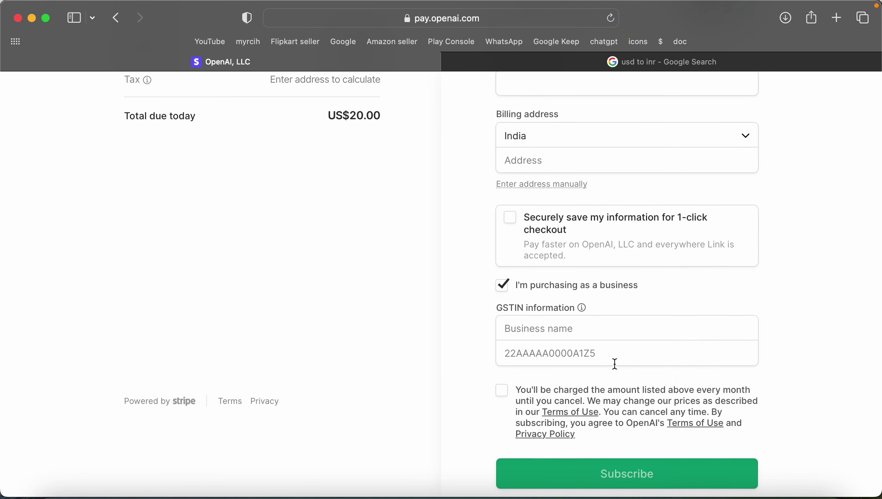
# Search for the town in the billing address and choose its suggested match to calculate the tax.
pyautogui.scroll(6, 393, 218)
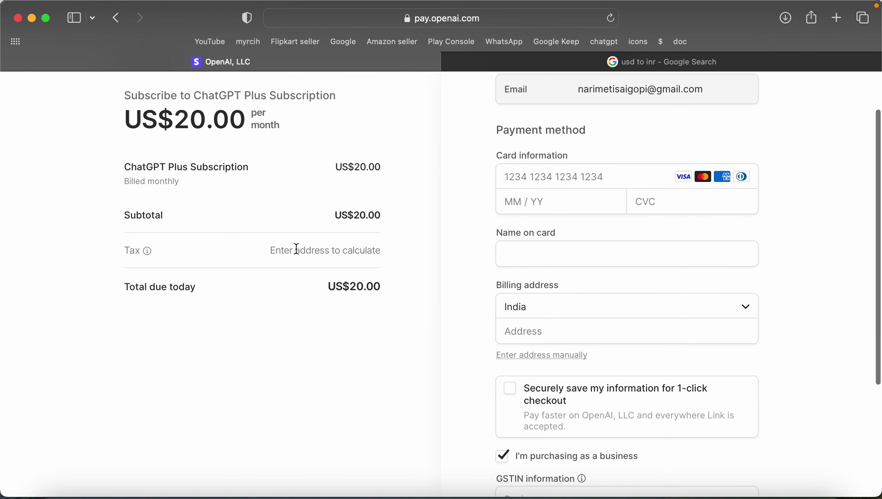
pyautogui.moveTo(276, 250); pyautogui.dragTo(367, 250)
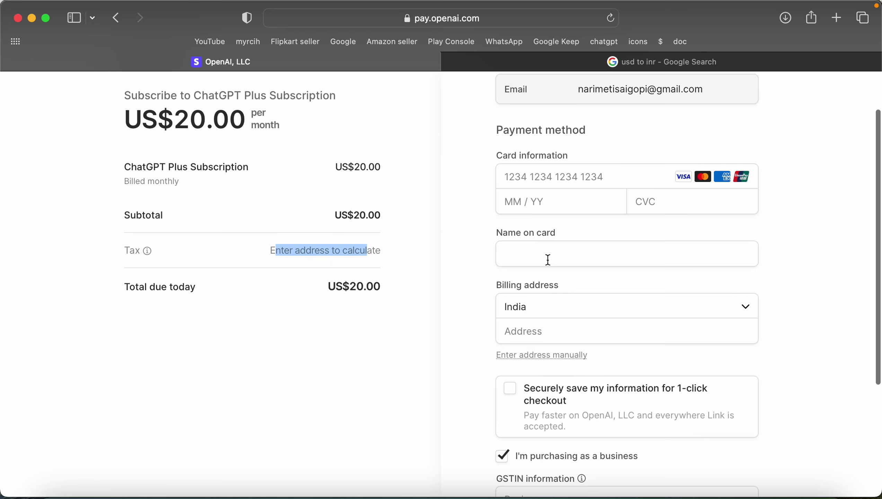
pyautogui.scroll(-3, 547, 259)
pyautogui.click(563, 269)
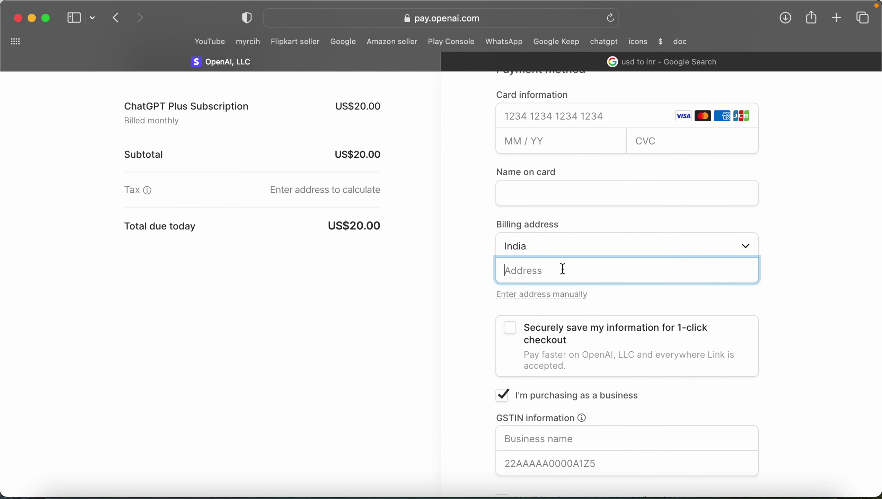
pyautogui.write('address')
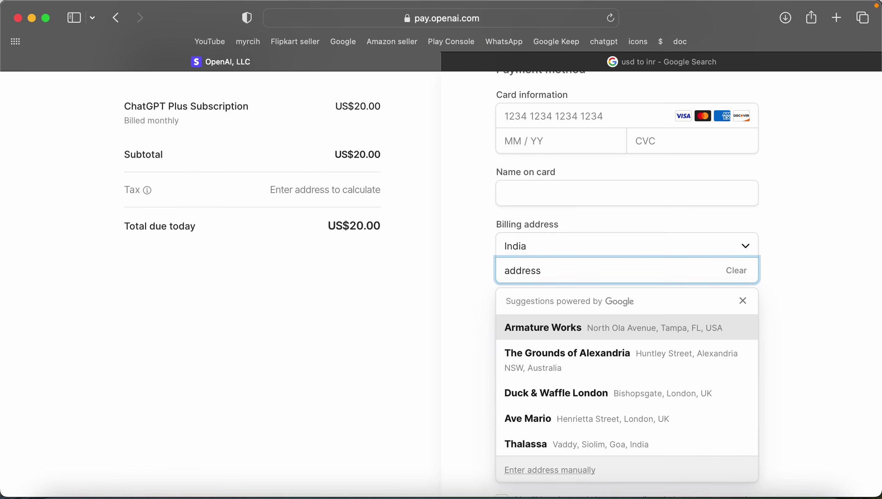
pyautogui.press('super+a')
pyautogui.press('BackSpace')
pyautogui.write('ira')
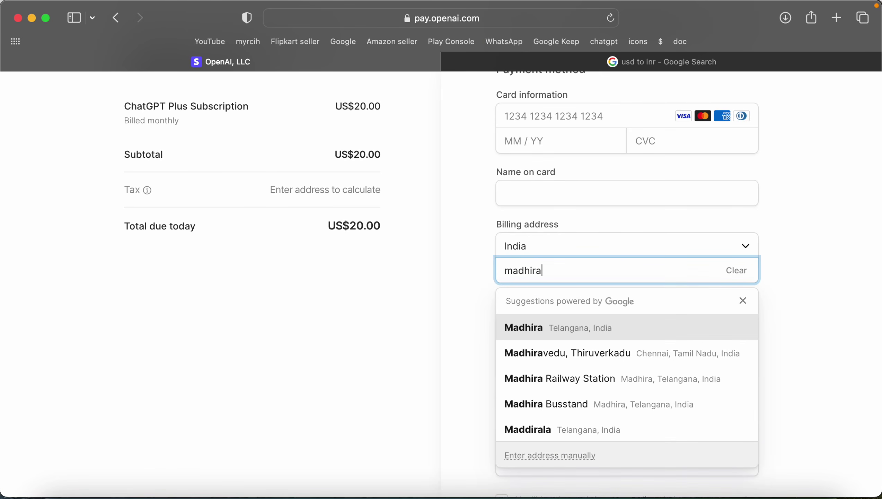
pyautogui.click(688, 332)
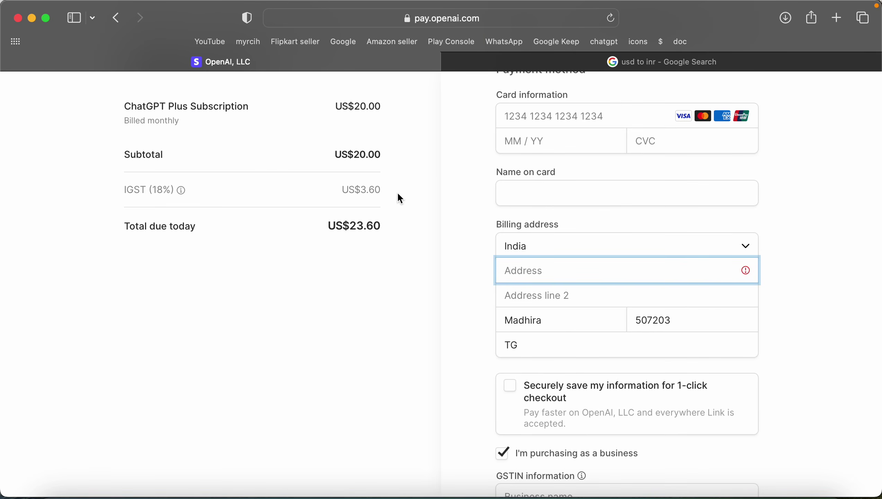
# Check the IGST amount, then fill in the cardholder's name and street address from the saved contact details.
pyautogui.moveTo(389, 192); pyautogui.dragTo(348, 185)
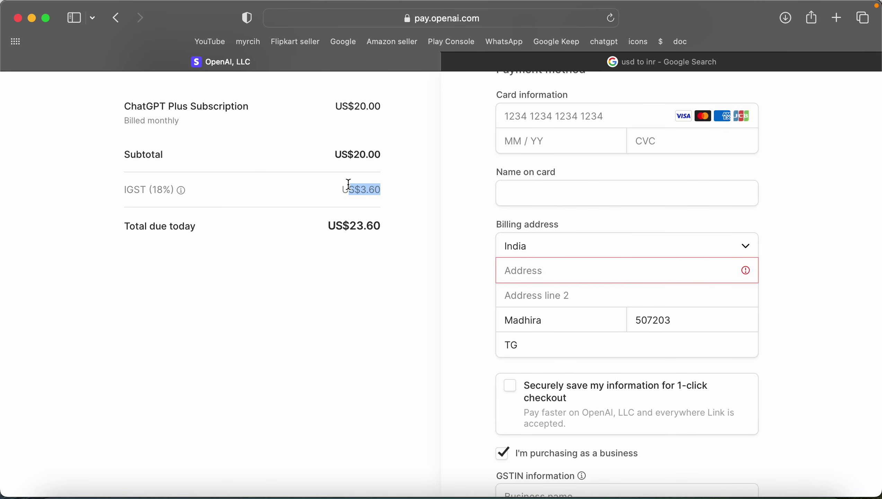
pyautogui.click(548, 270)
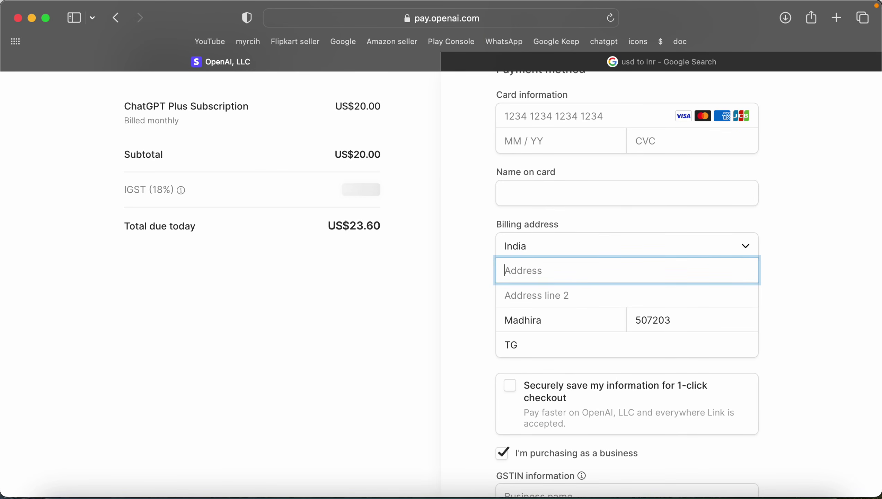
pyautogui.write('madha')
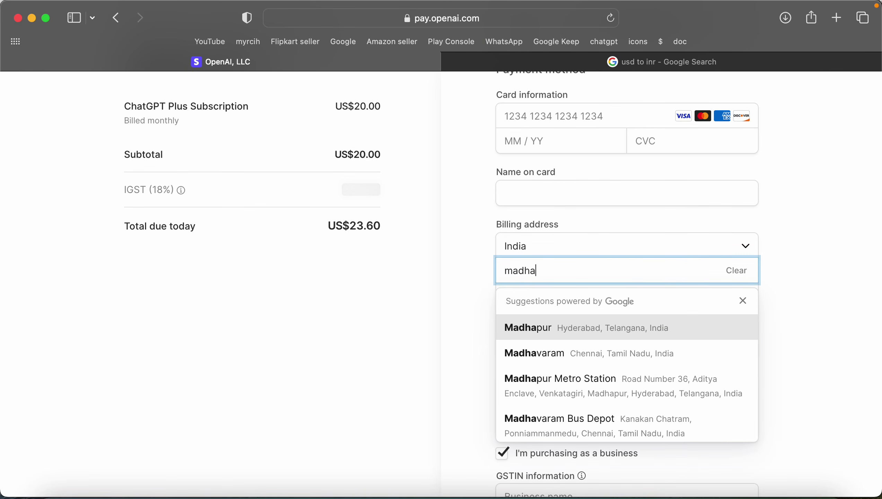
pyautogui.press('BackSpace')
pyautogui.write('ira')
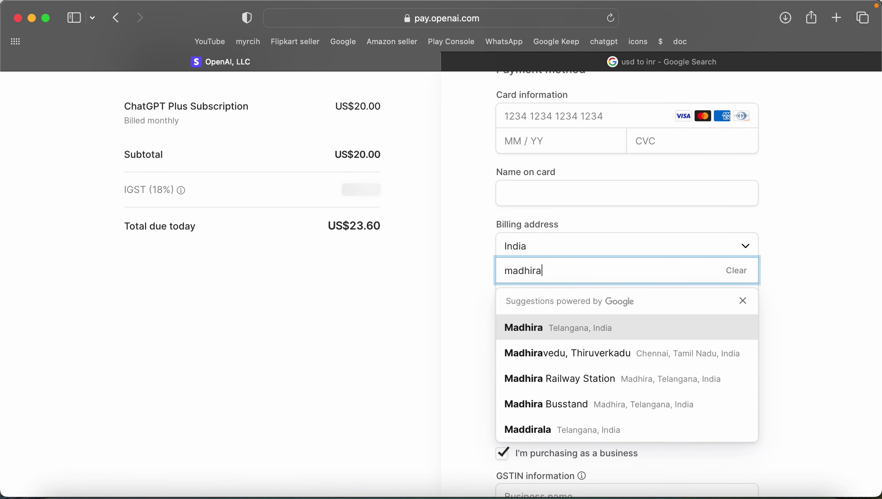
pyautogui.click(615, 300)
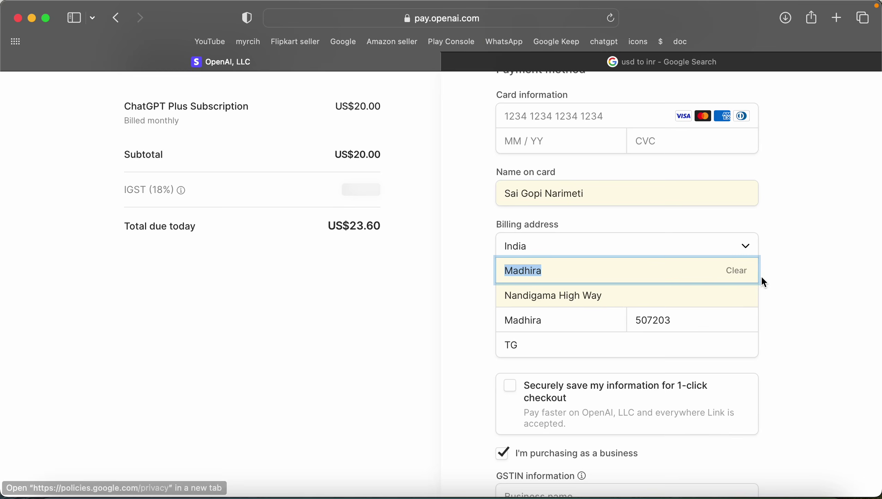
# Enable securely saving the information for 1-click checkout.
pyautogui.scroll(-3, 800, 230)
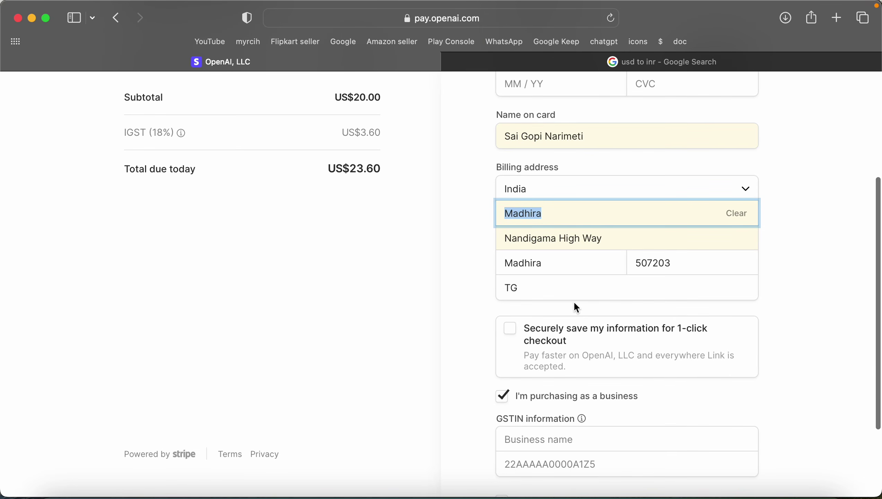
pyautogui.scroll(-4, 634, 278)
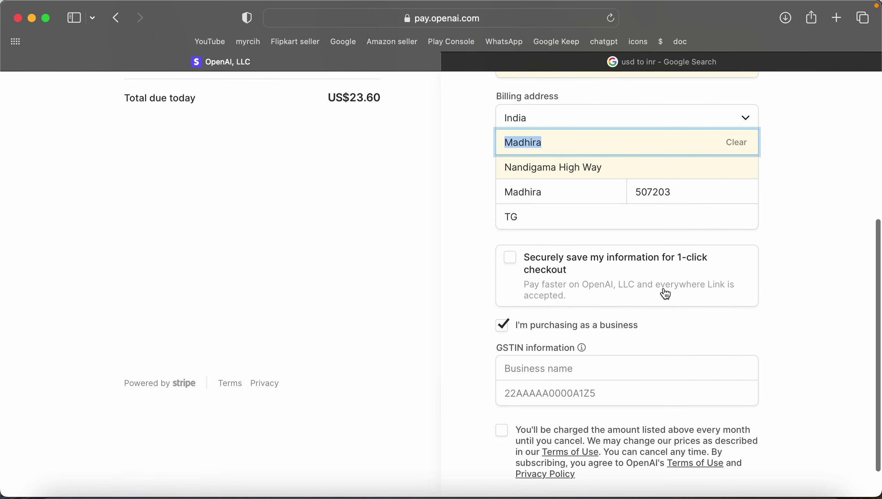
pyautogui.click(511, 259)
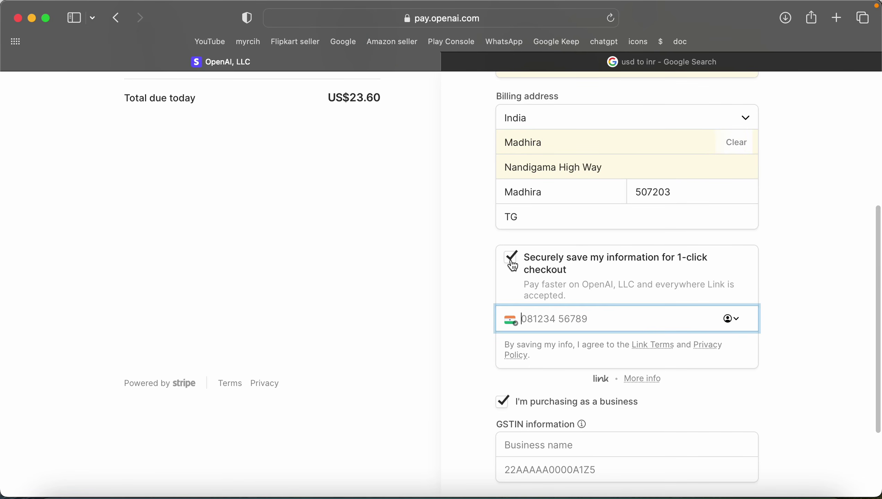
pyautogui.click(511, 262)
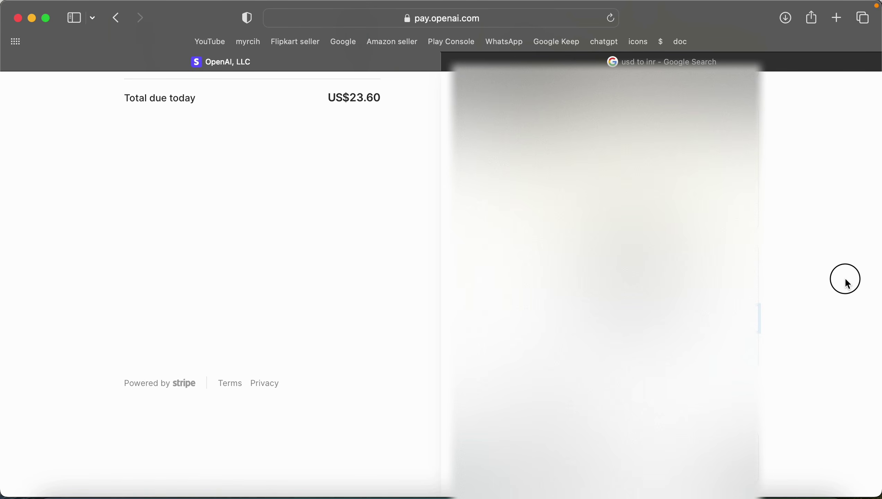
# Examine the checkout form and order summary from the subscription price down to the subscription terms.
pyautogui.scroll(-4, 847, 282)
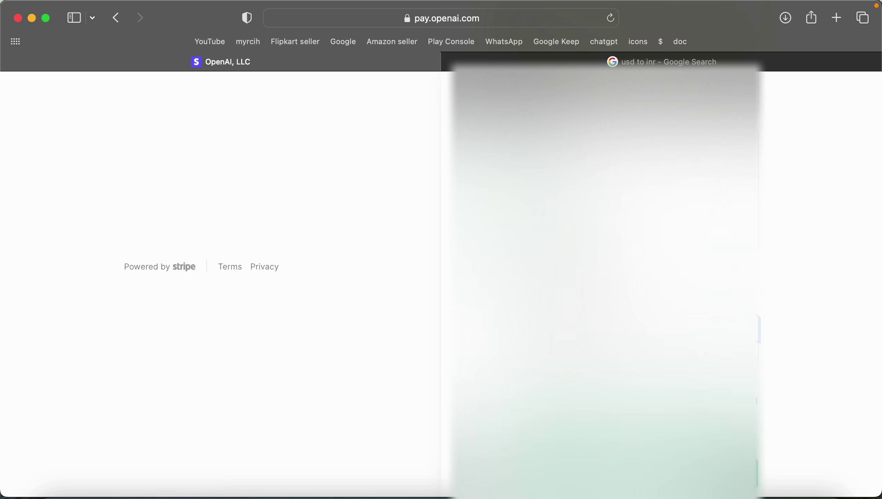
pyautogui.scroll(1, 441, 286)
pyautogui.scroll(-1, 441, 285)
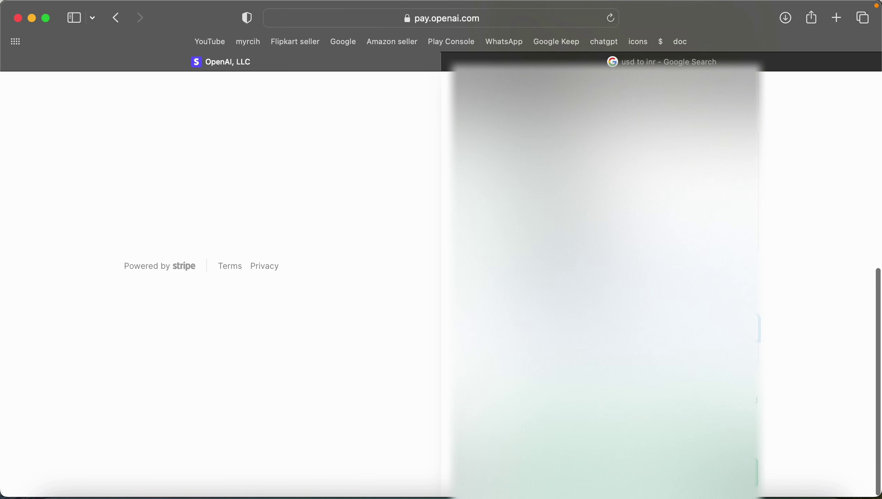
pyautogui.scroll(5, 361, 279)
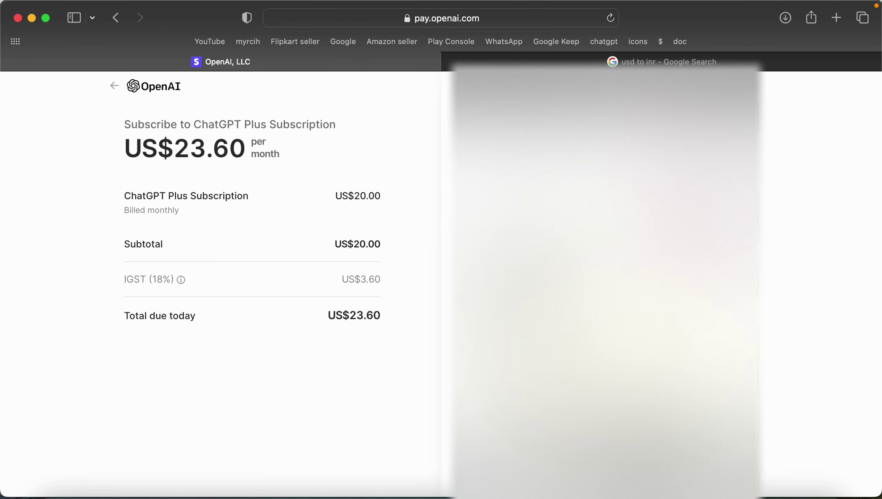
pyautogui.scroll(-3, 253, 209)
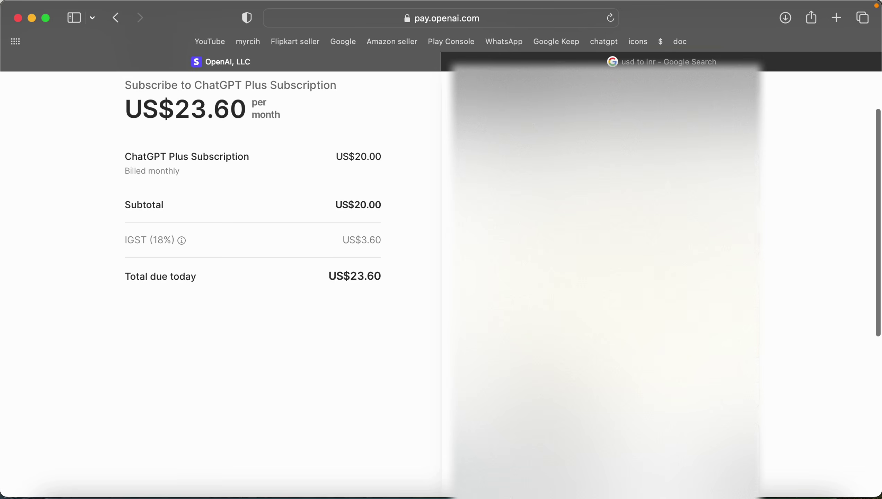
pyautogui.scroll(-10, 252, 245)
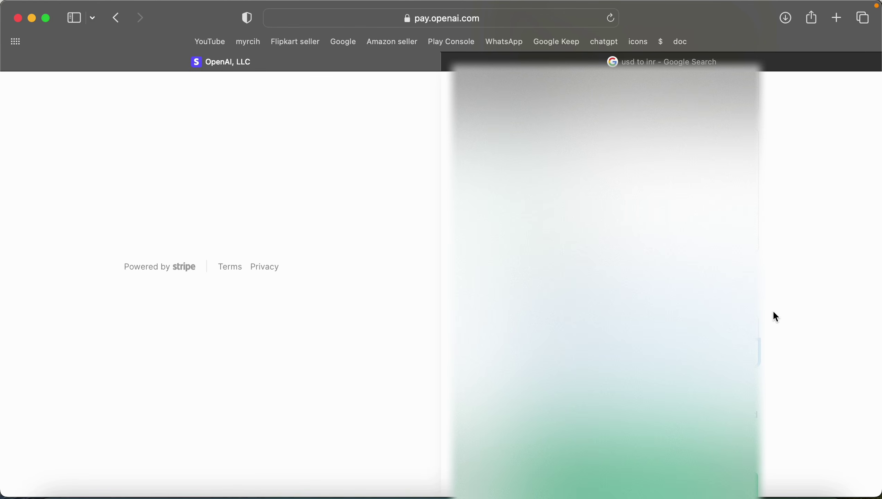
pyautogui.scroll(-2, 787, 292)
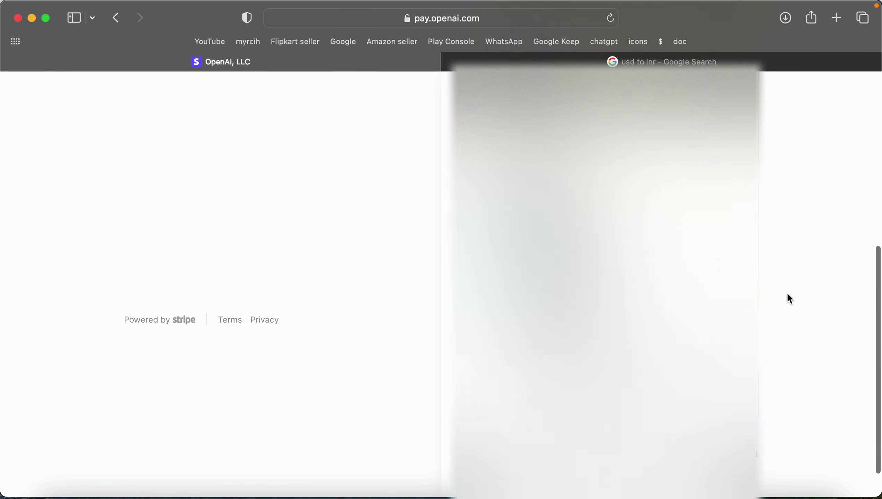
pyautogui.scroll(-5, 787, 292)
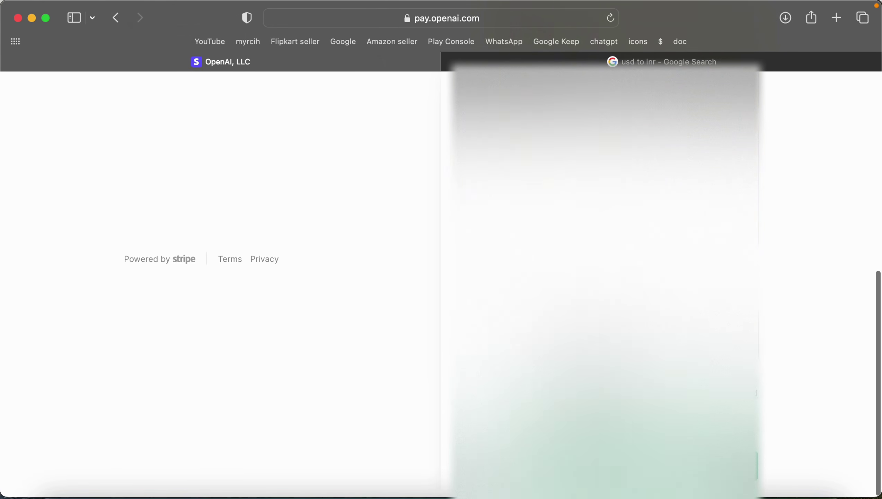
# Check the recalculated tax and total due today in the order summary.
pyautogui.scroll(5, 428, 244)
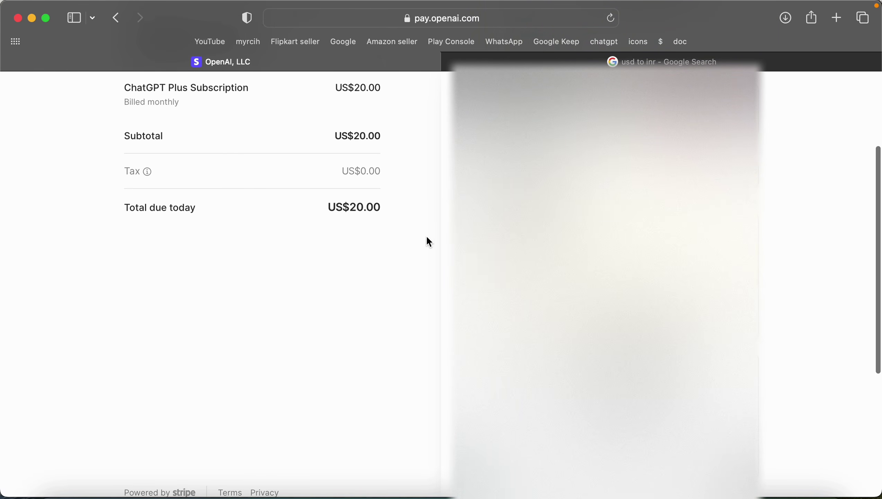
pyautogui.scroll(3, 428, 248)
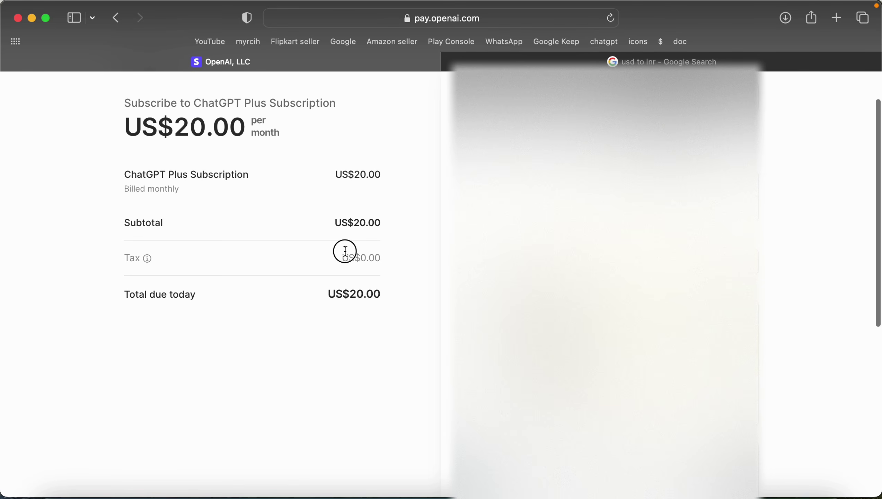
pyautogui.tripleClick(362, 260)
pyautogui.click(386, 299)
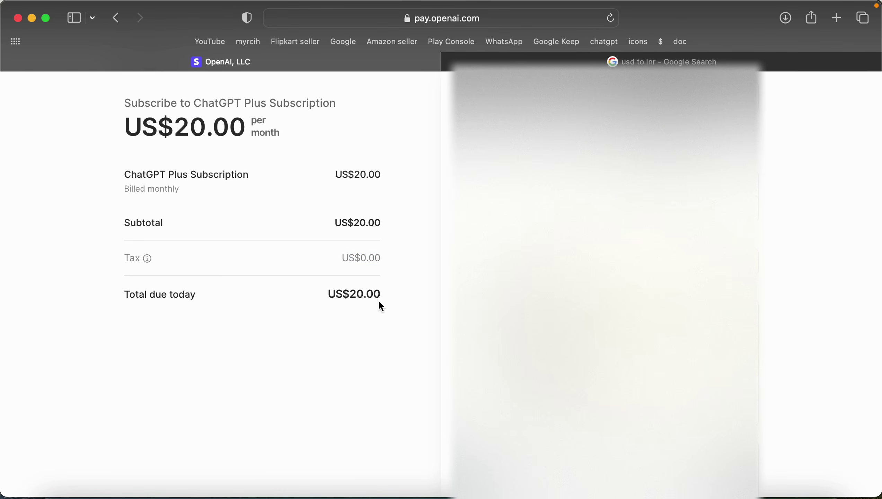
pyautogui.scroll(3, 417, 299)
# Review the completed checkout form once more and submit the subscription payment for bank authorization.
pyautogui.scroll(-10, 417, 300)
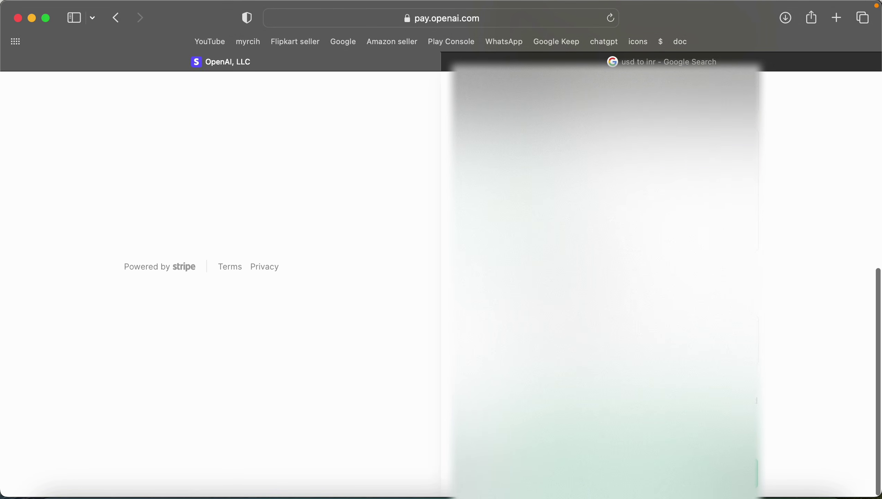
pyautogui.scroll(3, 421, 227)
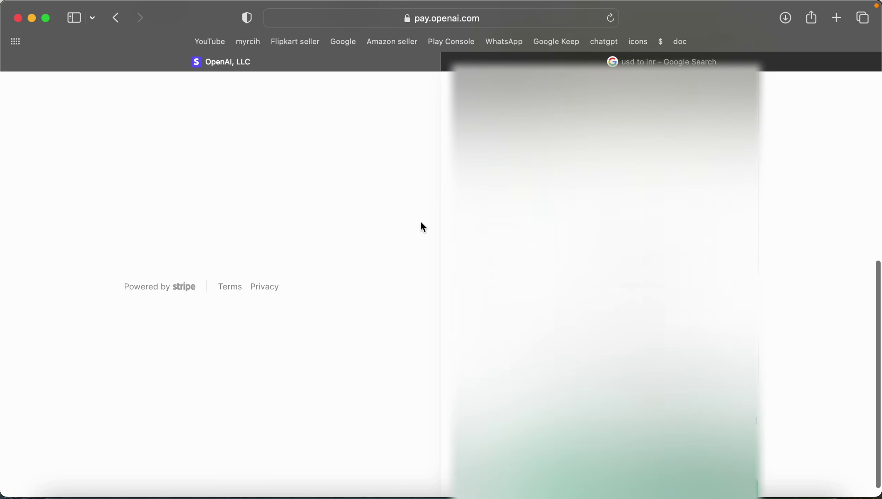
pyautogui.scroll(6, 421, 223)
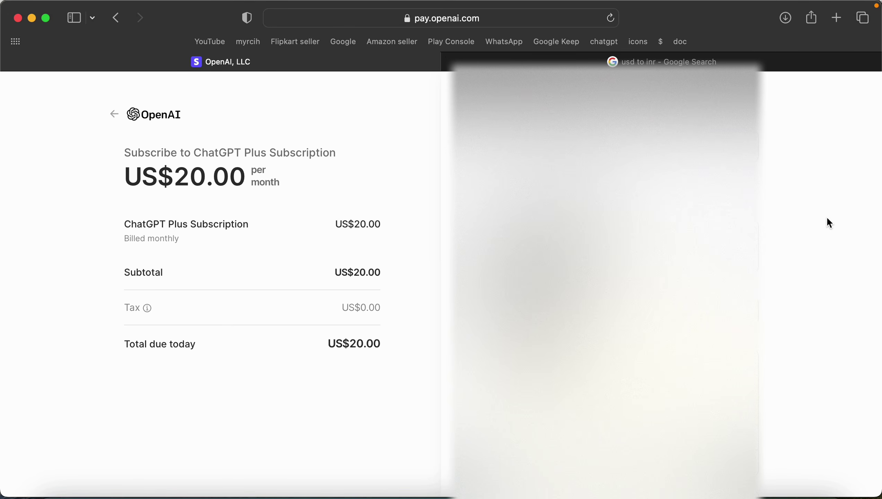
pyautogui.scroll(-10, 827, 219)
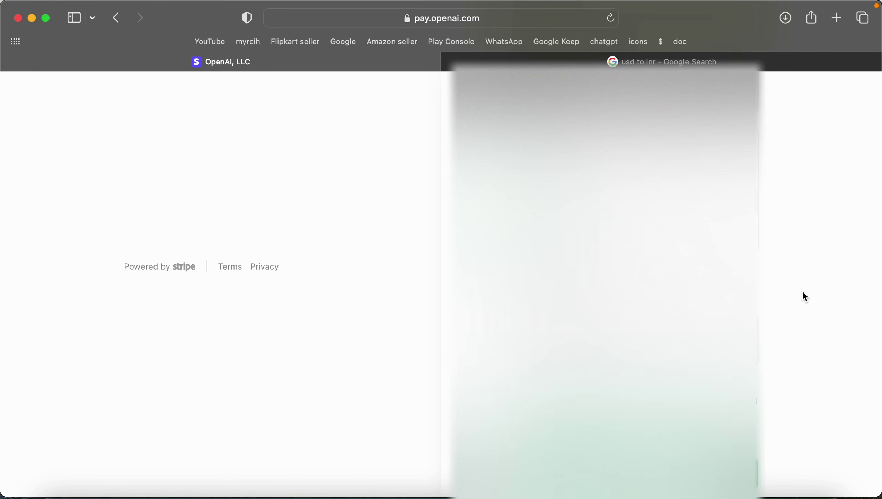
pyautogui.scroll(5, 803, 293)
pyautogui.scroll(-5, 803, 293)
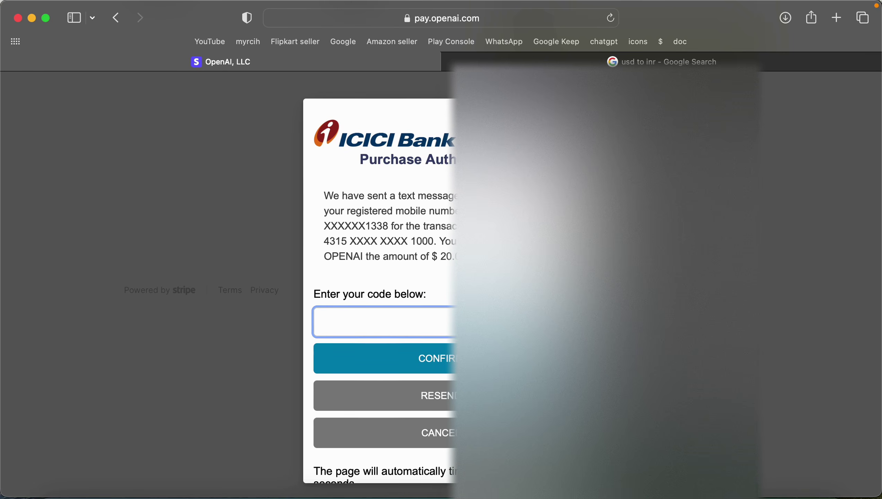
# Enter the bank's verification code and confirm the purchase authorization.
pyautogui.write('••••••')
pyautogui.press('Return')
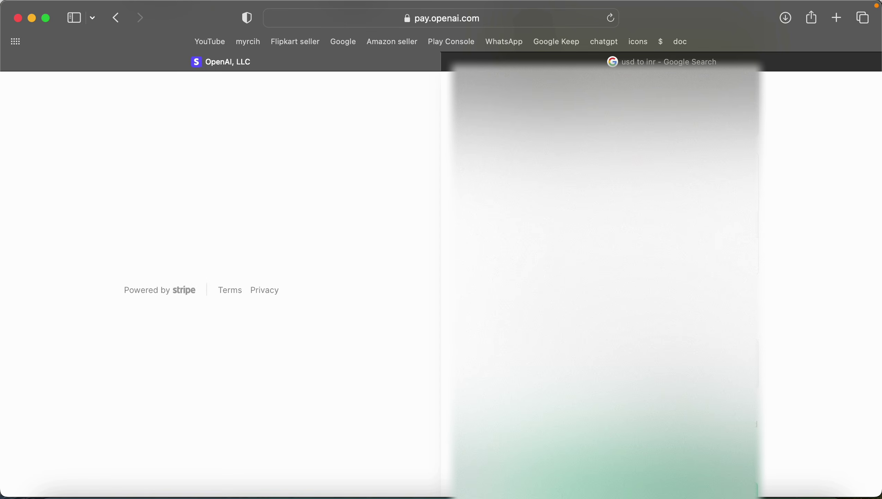
pyautogui.scroll(-1, 220, 279)
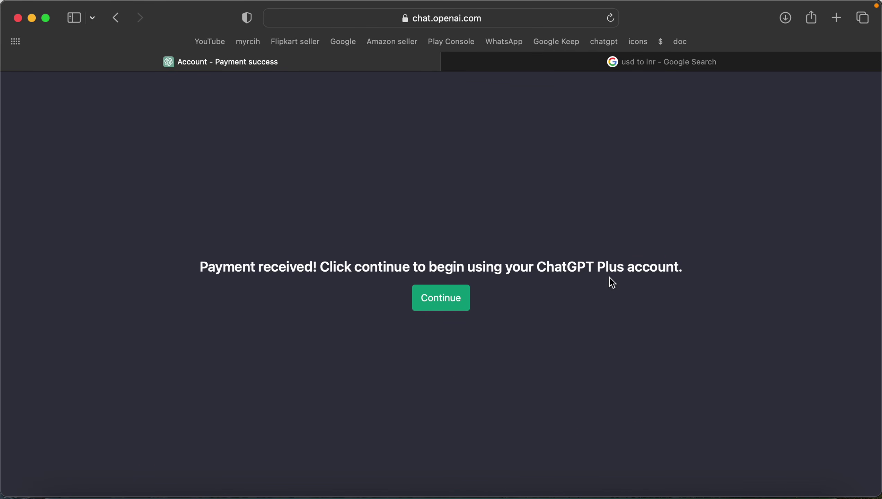
# Continue to the ChatGPT Plus account and read the Introducing GPT-4 announcement for Plus subscribers.
pyautogui.click(440, 298)
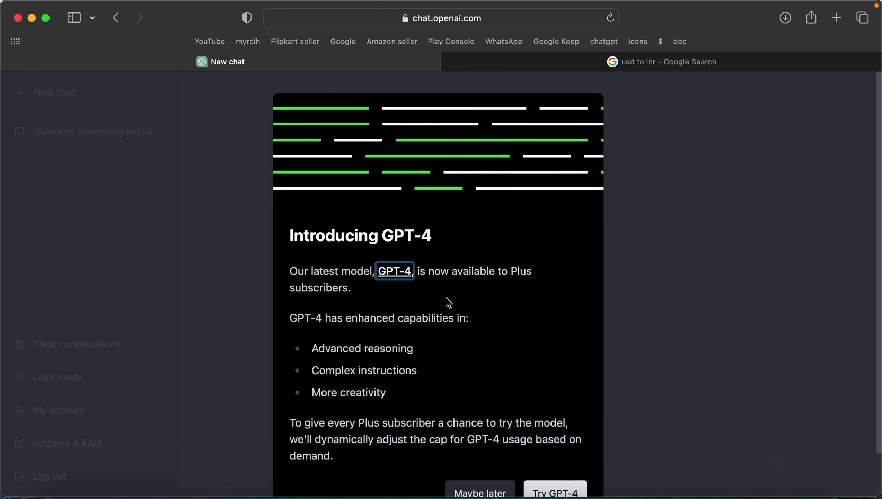
pyautogui.scroll(-3, 449, 302)
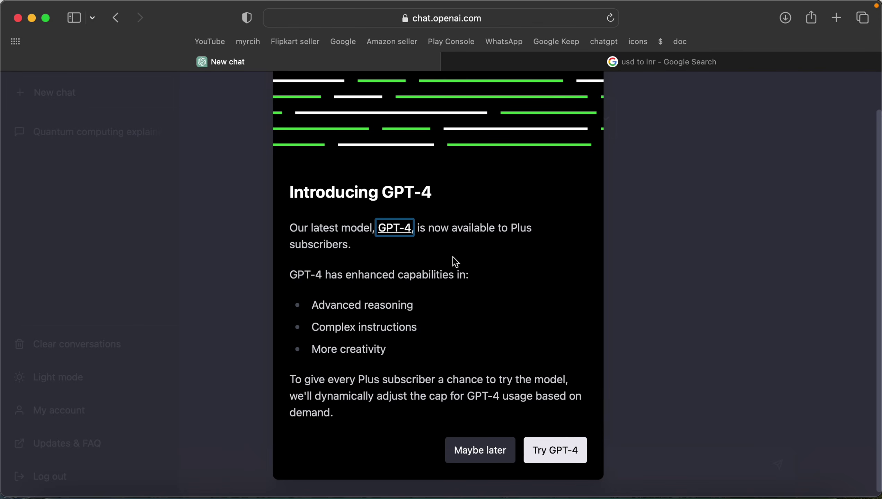
pyautogui.moveTo(360, 243); pyautogui.dragTo(294, 241)
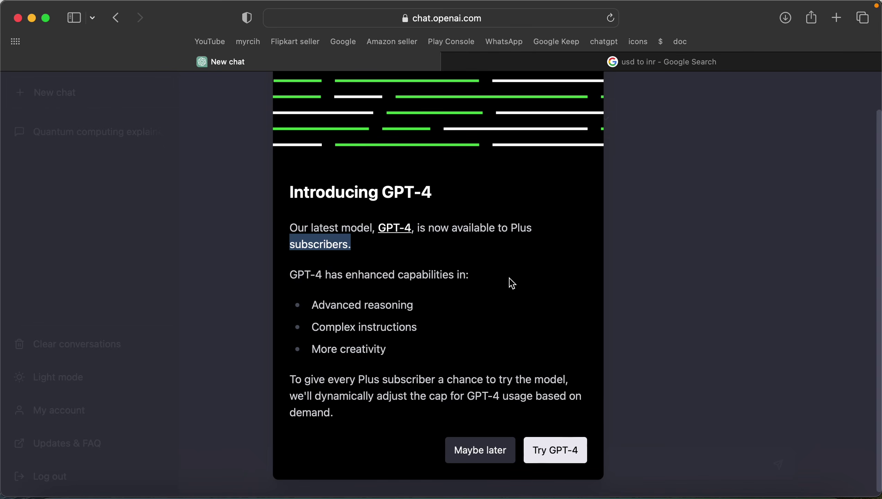
# Read the list of GPT-4's enhanced capabilities in the announcement.
pyautogui.click(489, 279)
pyautogui.moveTo(412, 302); pyautogui.dragTo(311, 300)
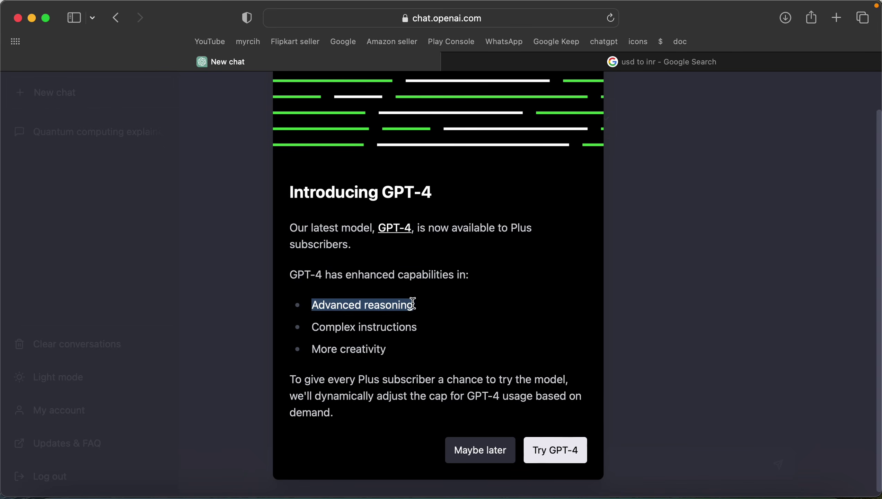
pyautogui.moveTo(429, 322); pyautogui.dragTo(315, 327)
pyautogui.click(407, 350)
pyautogui.moveTo(408, 351); pyautogui.dragTo(262, 277)
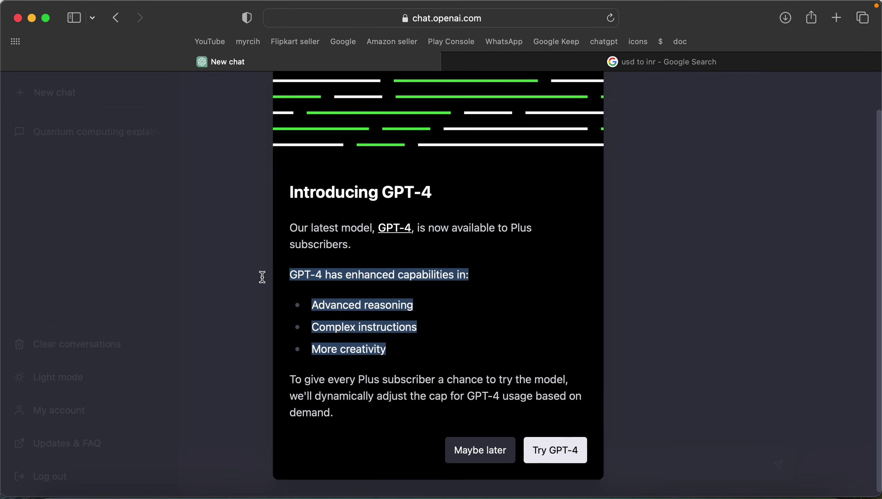
pyautogui.click(386, 320)
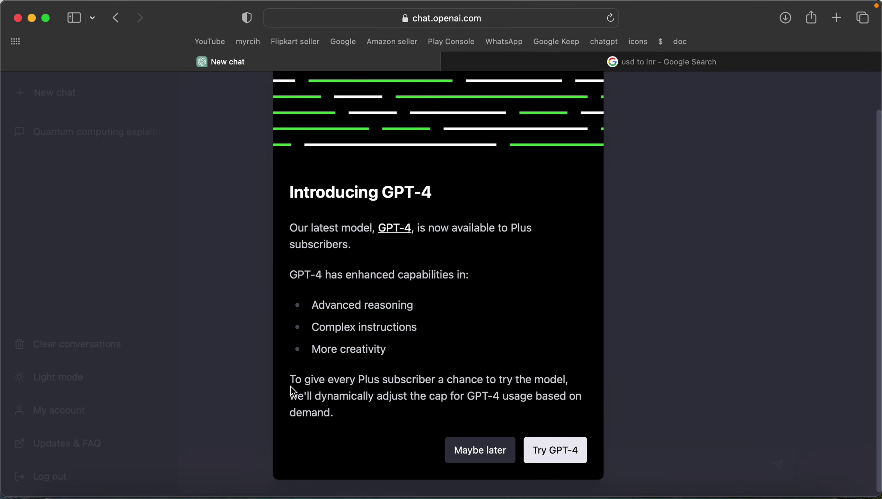
# Read the announcement's closing note about the dynamically adjusted GPT-4 usage cap.
pyautogui.moveTo(289, 379)
pyautogui.mouseDown()
pyautogui.moveTo(543, 382)
pyautogui.moveTo(531, 400)
pyautogui.moveTo(392, 429)
pyautogui.moveTo(356, 425)
pyautogui.moveTo(276, 391)
pyautogui.mouseUp()
pyautogui.click(355, 425)
pyautogui.click(480, 394)
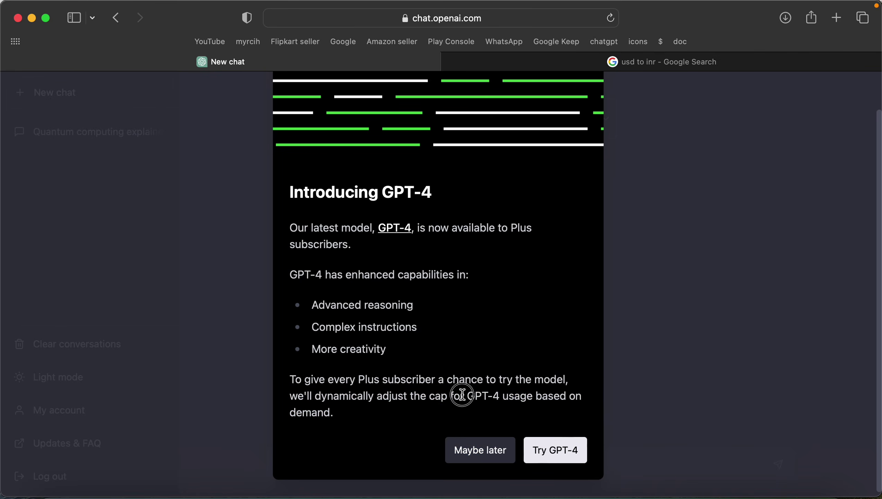
pyautogui.moveTo(461, 395); pyautogui.dragTo(505, 407)
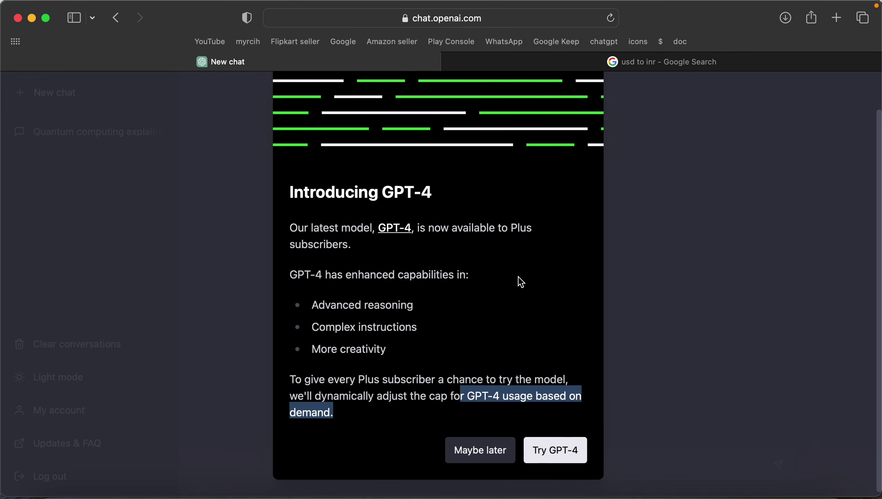
pyautogui.scroll(2, 518, 276)
pyautogui.scroll(-2, 518, 276)
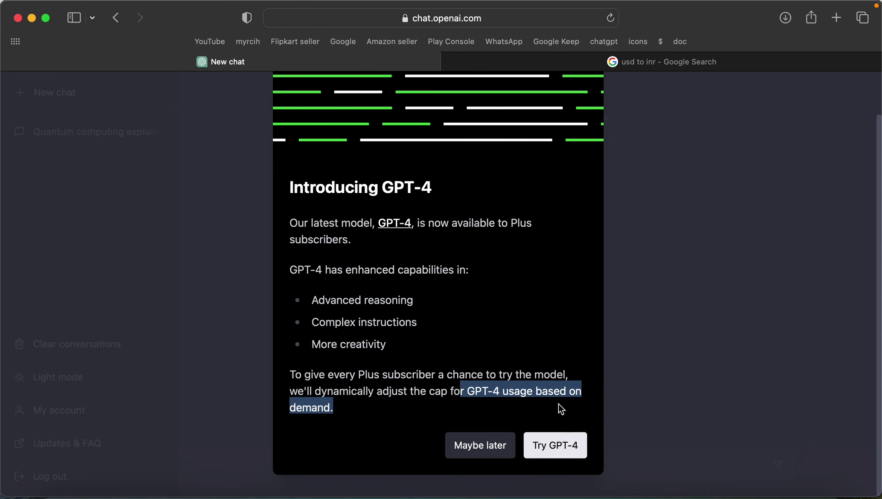
# Accept the offer to try GPT-4 and read the message cap notice above the prompt field.
pyautogui.click(566, 456)
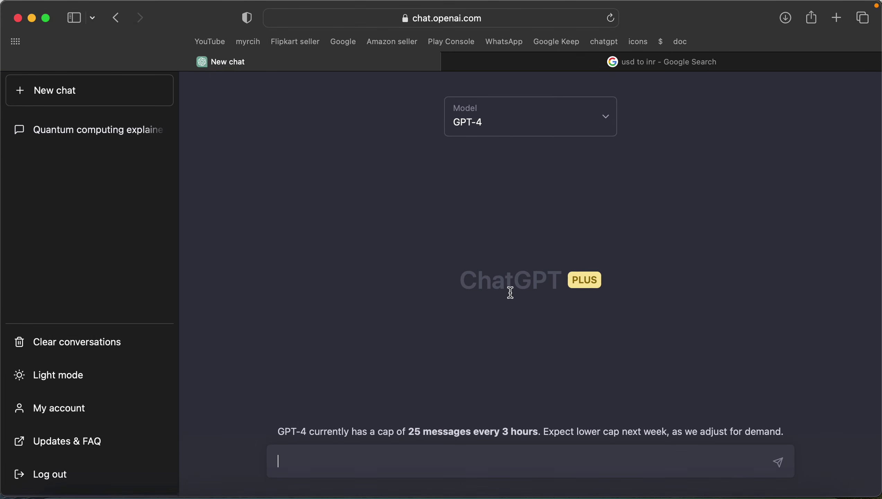
pyautogui.moveTo(281, 433); pyautogui.dragTo(772, 438)
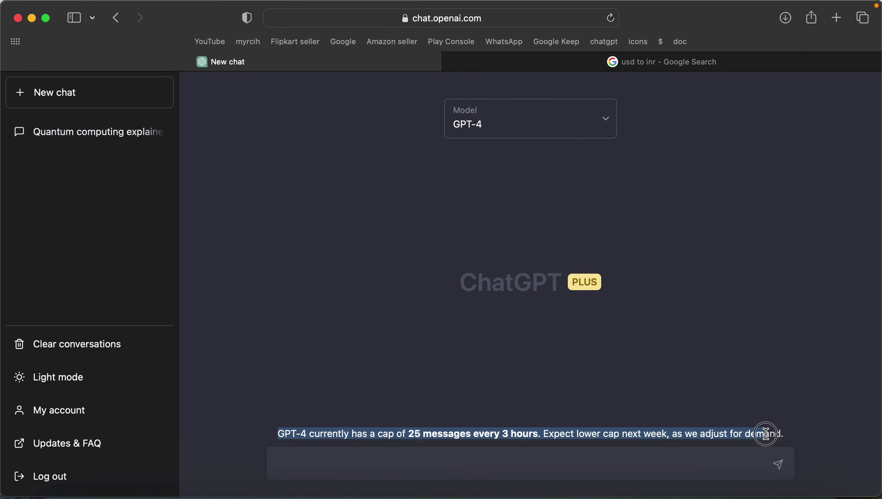
pyautogui.click(778, 425)
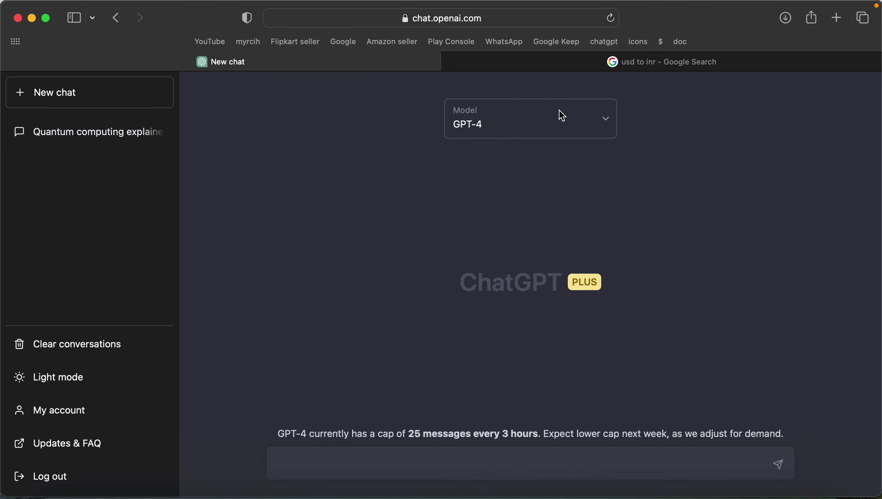
# Try the Legacy (GPT-3.5) and Default (GPT-3.5) models and set the model back to GPT-4.
pyautogui.click(517, 135)
pyautogui.click(520, 188)
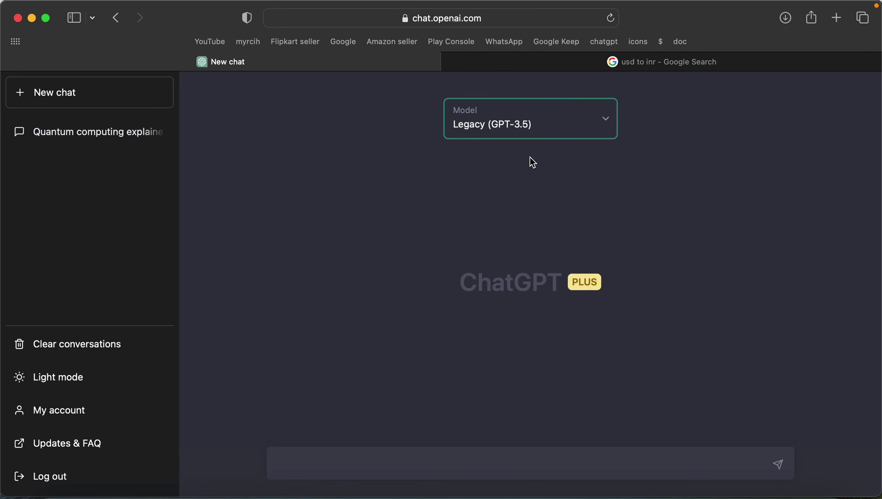
pyautogui.click(551, 122)
pyautogui.click(519, 160)
pyautogui.click(565, 122)
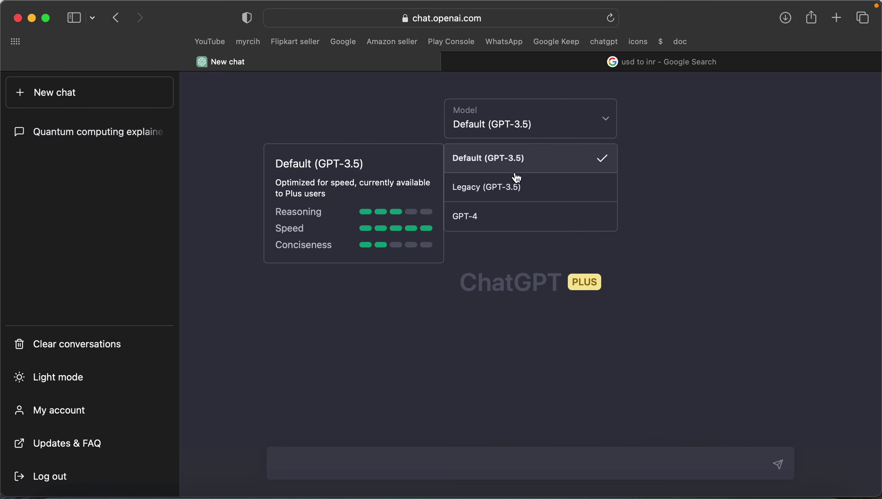
pyautogui.click(509, 185)
pyautogui.click(559, 111)
pyautogui.click(484, 216)
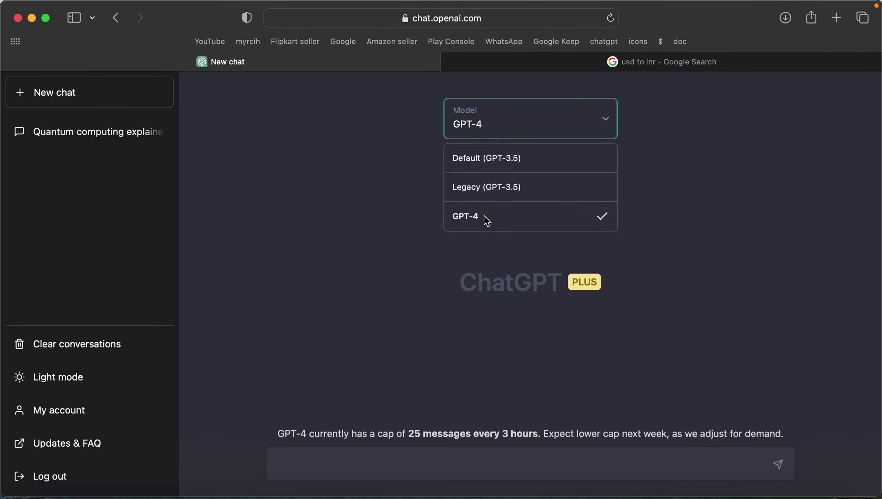
# Review the available models and GPT-4's description and its reasoning, speed and conciseness ratings.
pyautogui.click(522, 134)
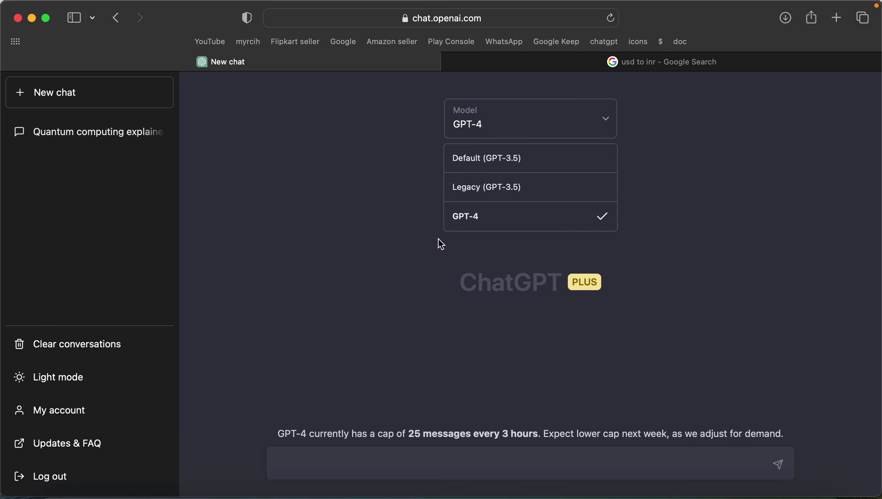
pyautogui.click(460, 321)
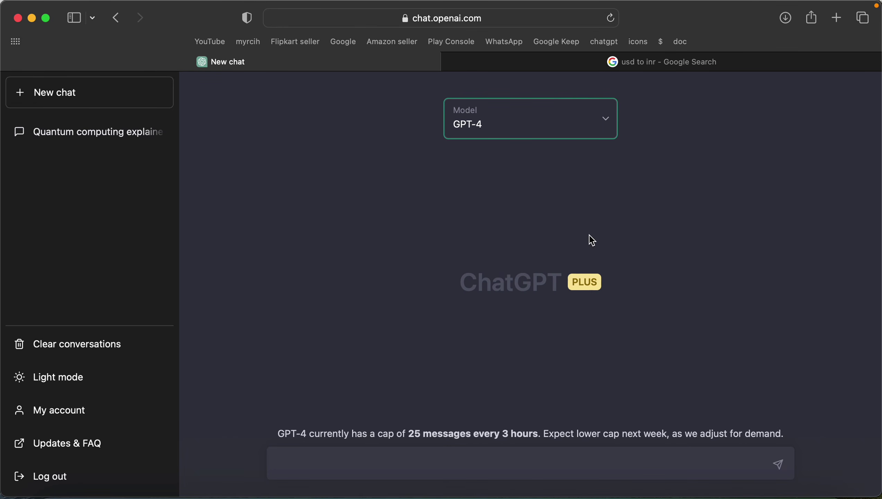
pyautogui.click(523, 117)
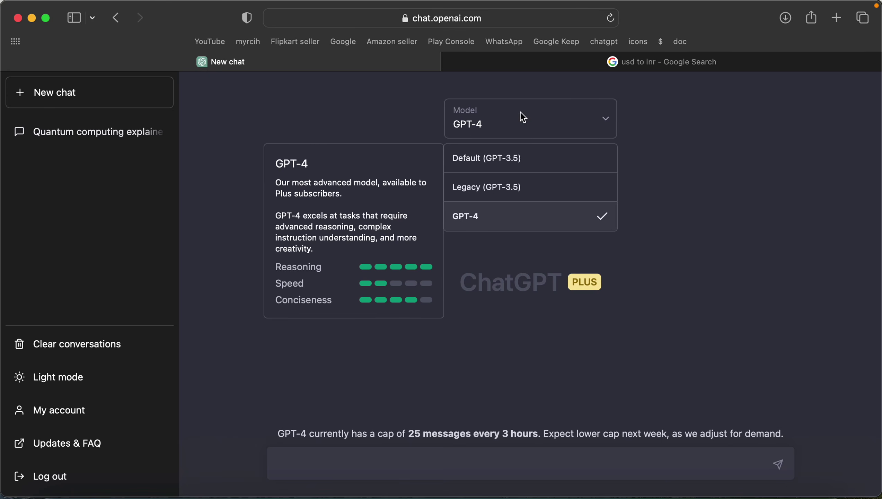
pyautogui.click(251, 104)
# Switch the model to Legacy (GPT-3.5), check its ratings, and select GPT-4 again.
pyautogui.click(520, 117)
pyautogui.click(500, 190)
pyautogui.click(536, 136)
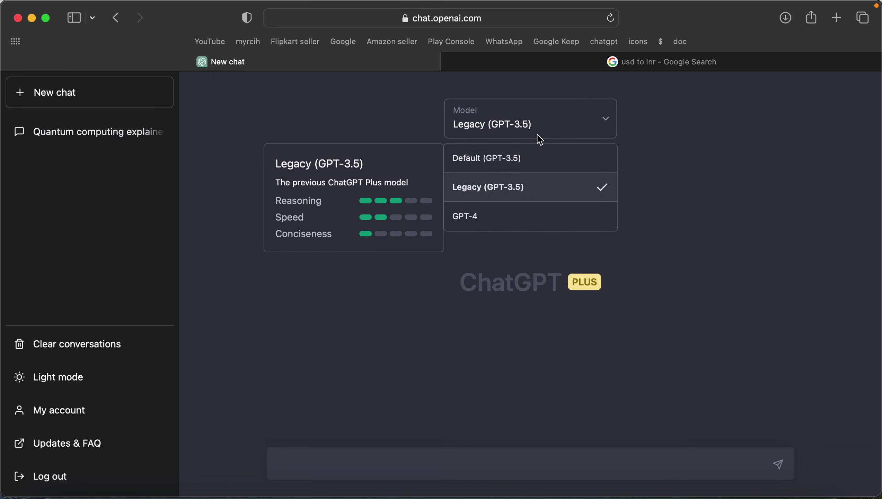
pyautogui.click(487, 224)
# Send GPT-4 the prompt "create snake game for me" and view the start of its response.
pyautogui.click(366, 457)
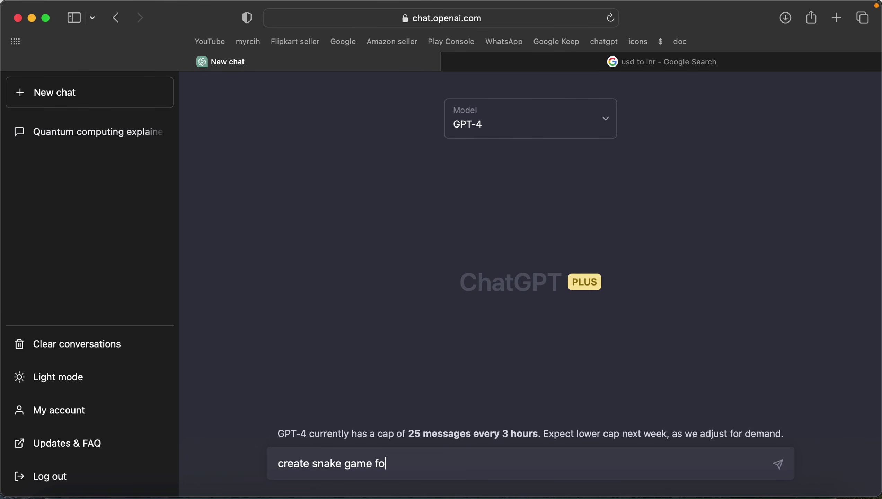
pyautogui.press('Return')
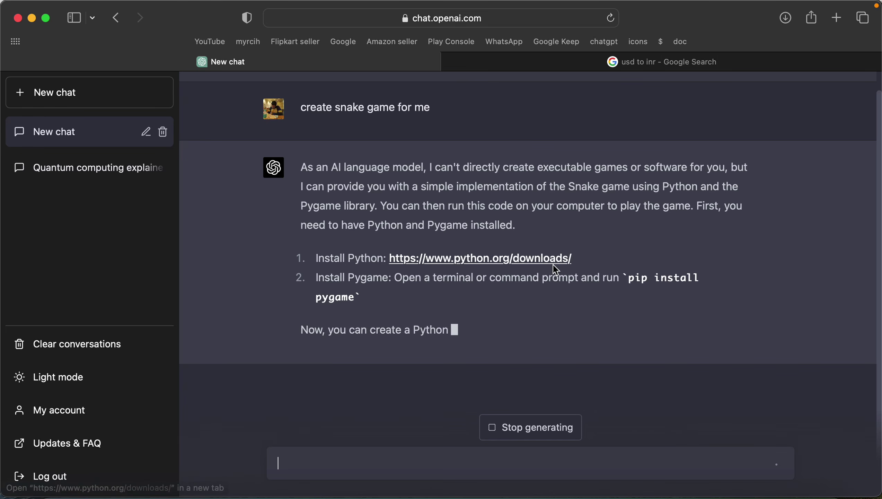
pyautogui.scroll(2, 561, 194)
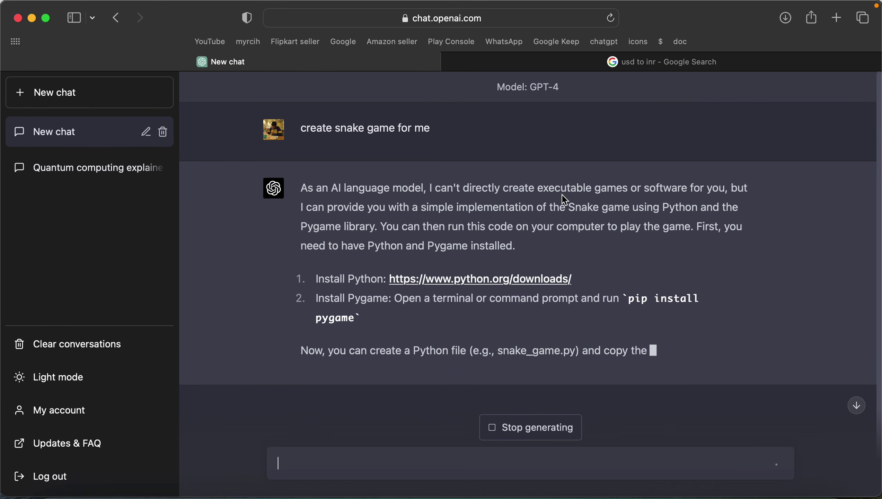